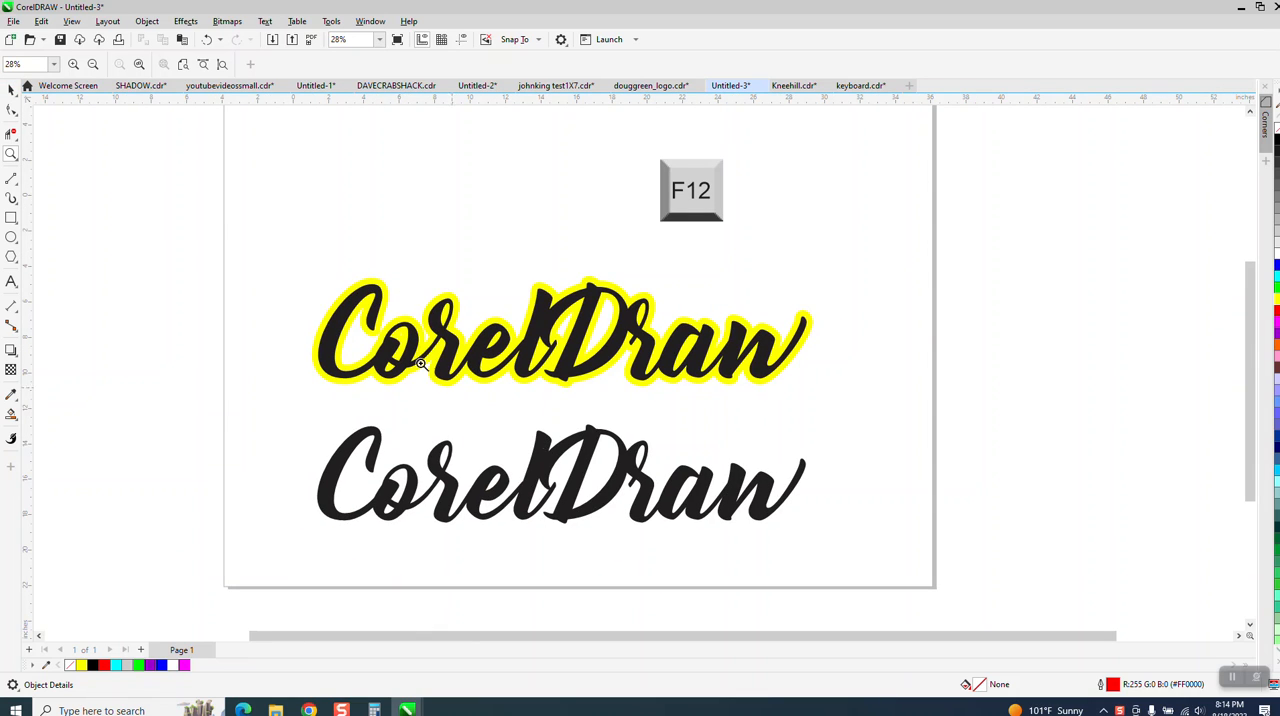
Step: Duplicate the lower black CorelDraw text, placing one copy 30 inches to the right, and select the text left on the page
left_click(11, 89)
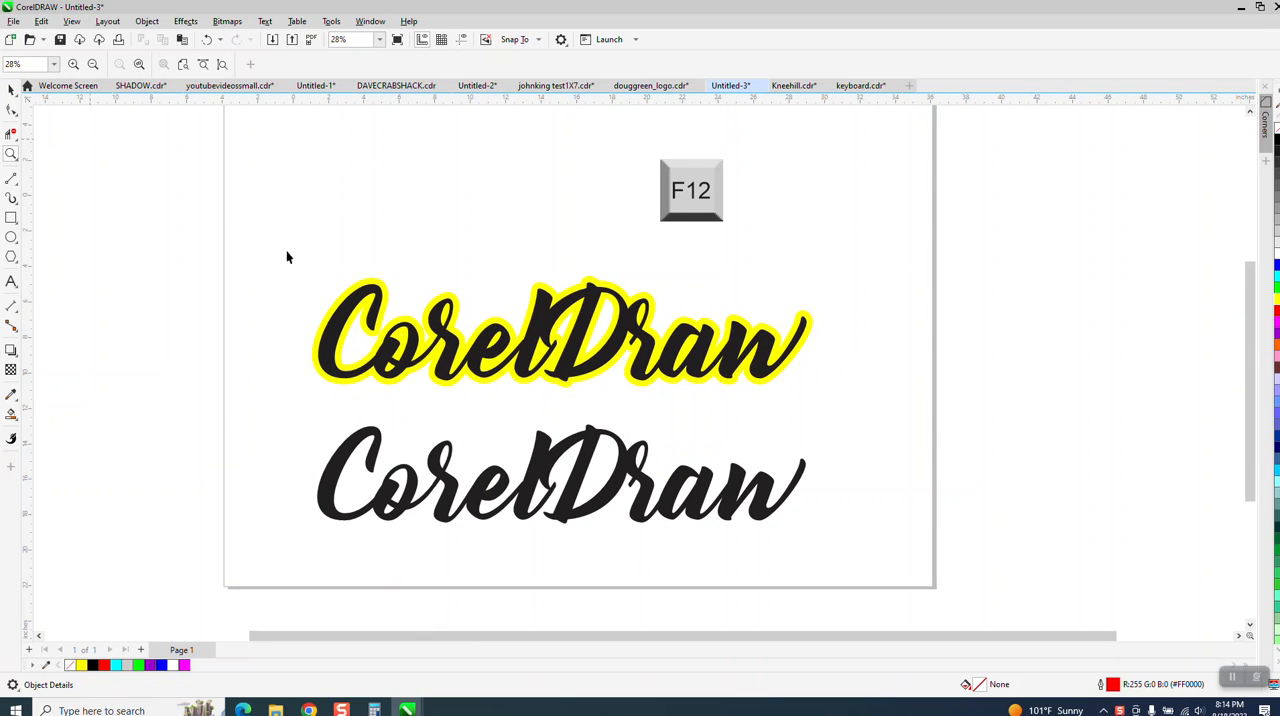
left_click(552, 441)
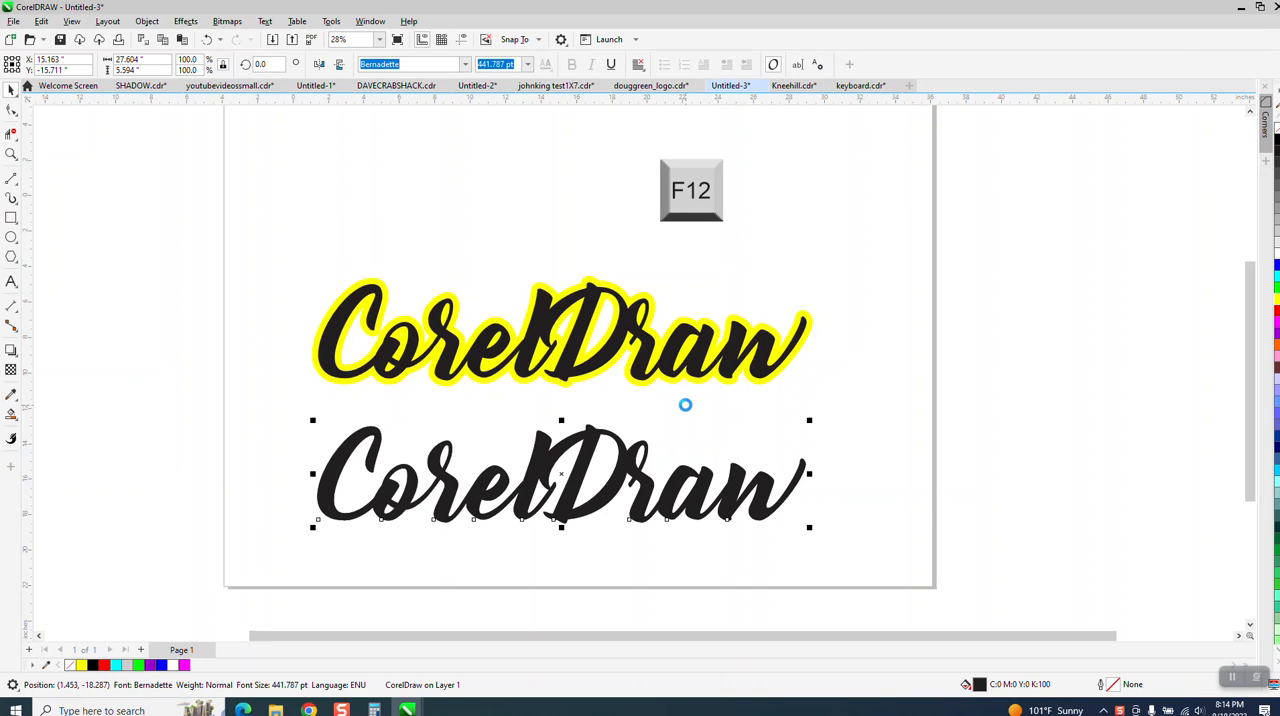
key("ctrl+d")
left_click(623, 450)
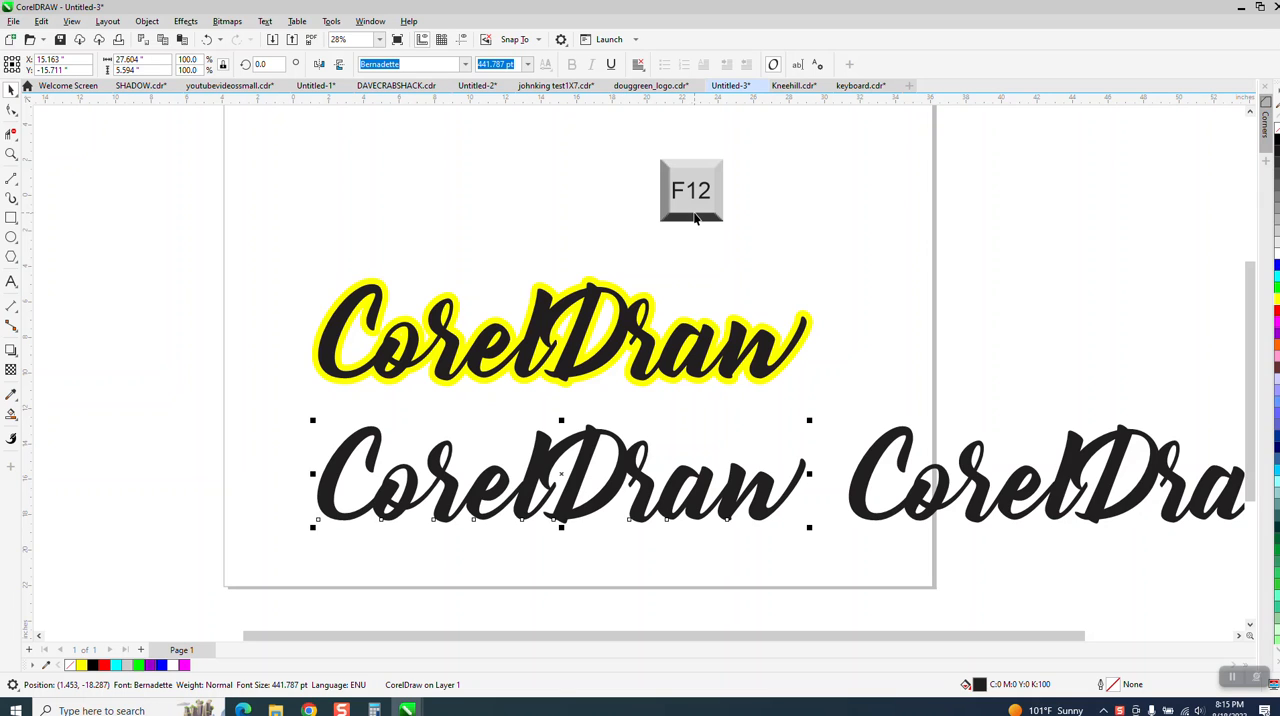
Step: Try removing the lower text's fill and giving it a thin black outline, and undo both changes
key("F12")
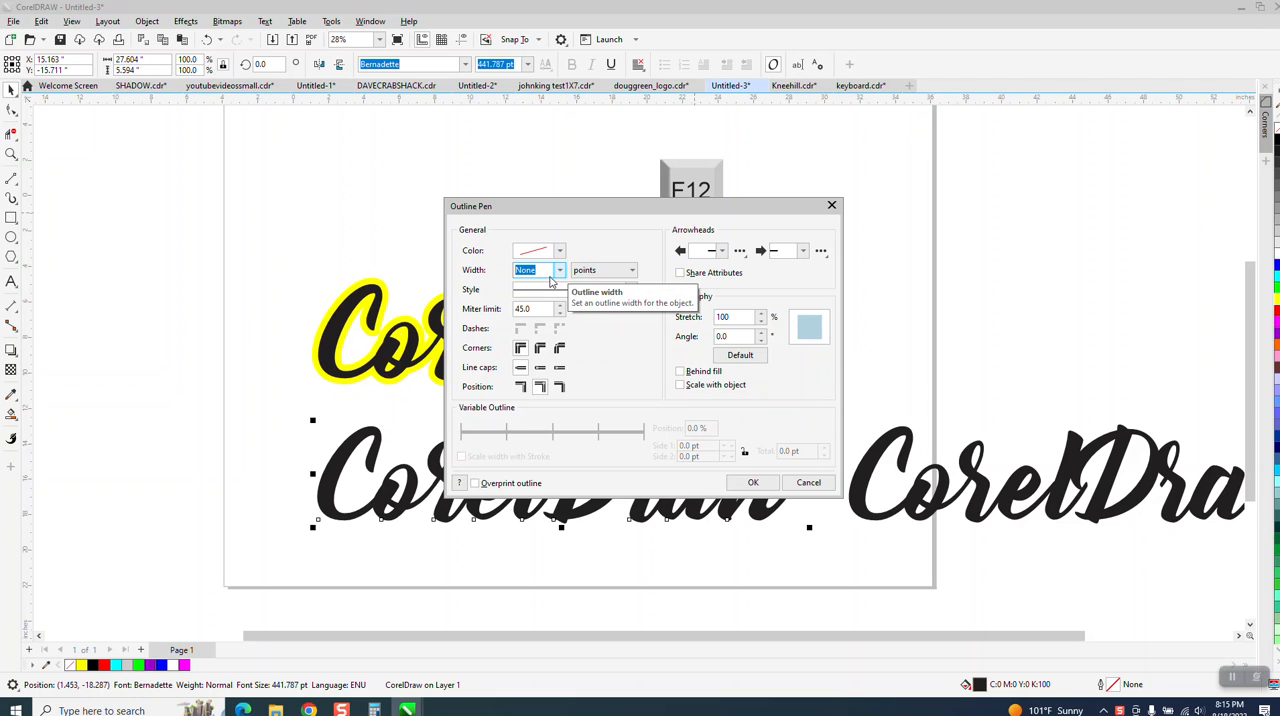
left_click(834, 206)
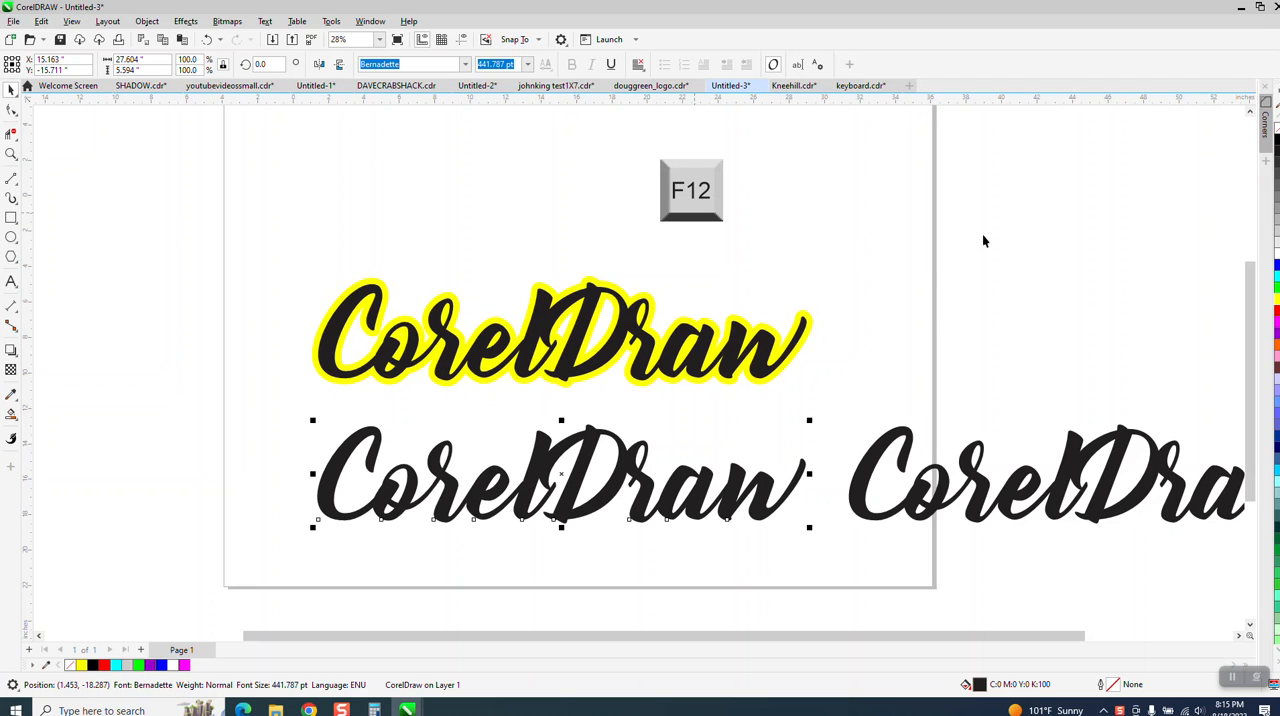
left_click(1275, 134)
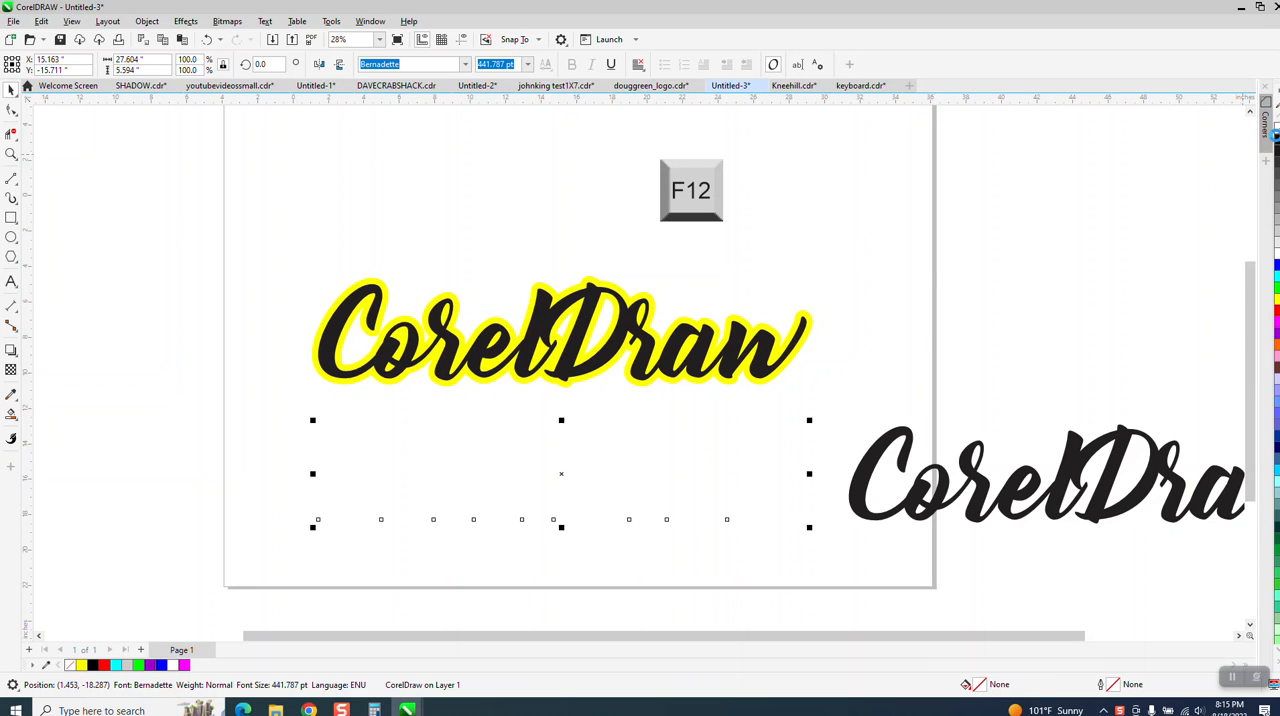
right_click(1275, 141)
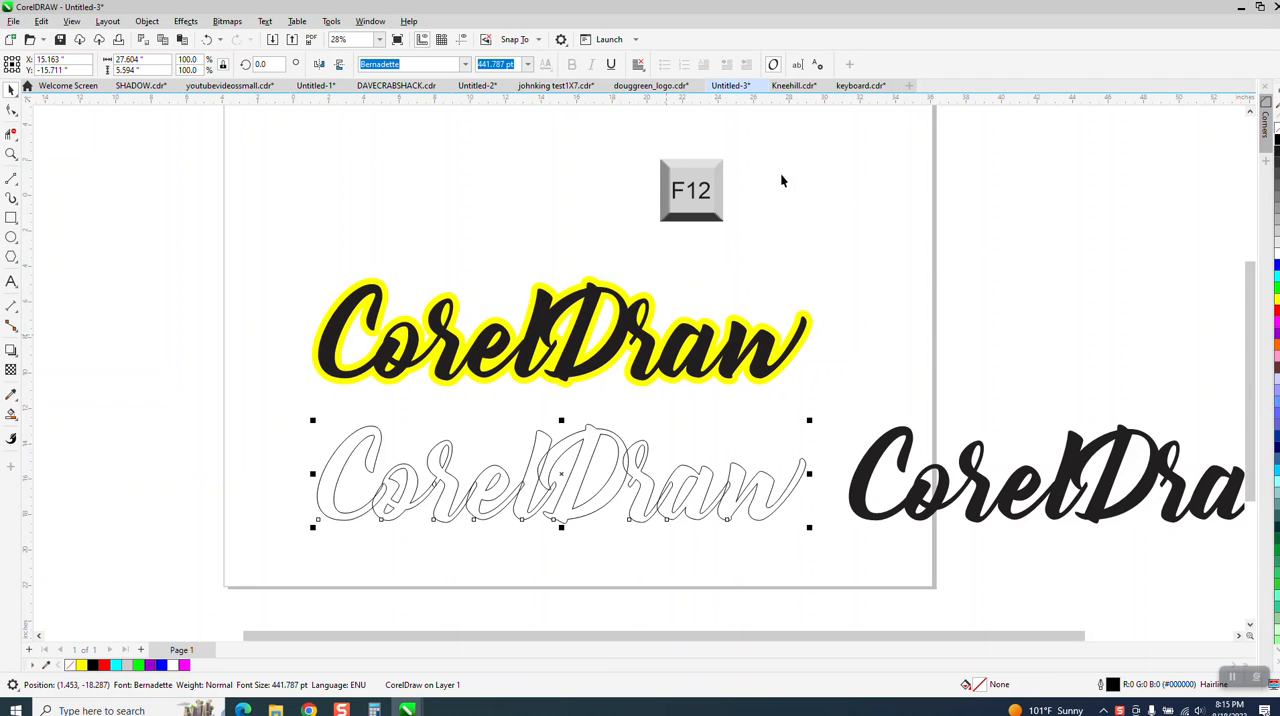
left_click_drag(259, 397, 820, 550)
left_click(440, 131)
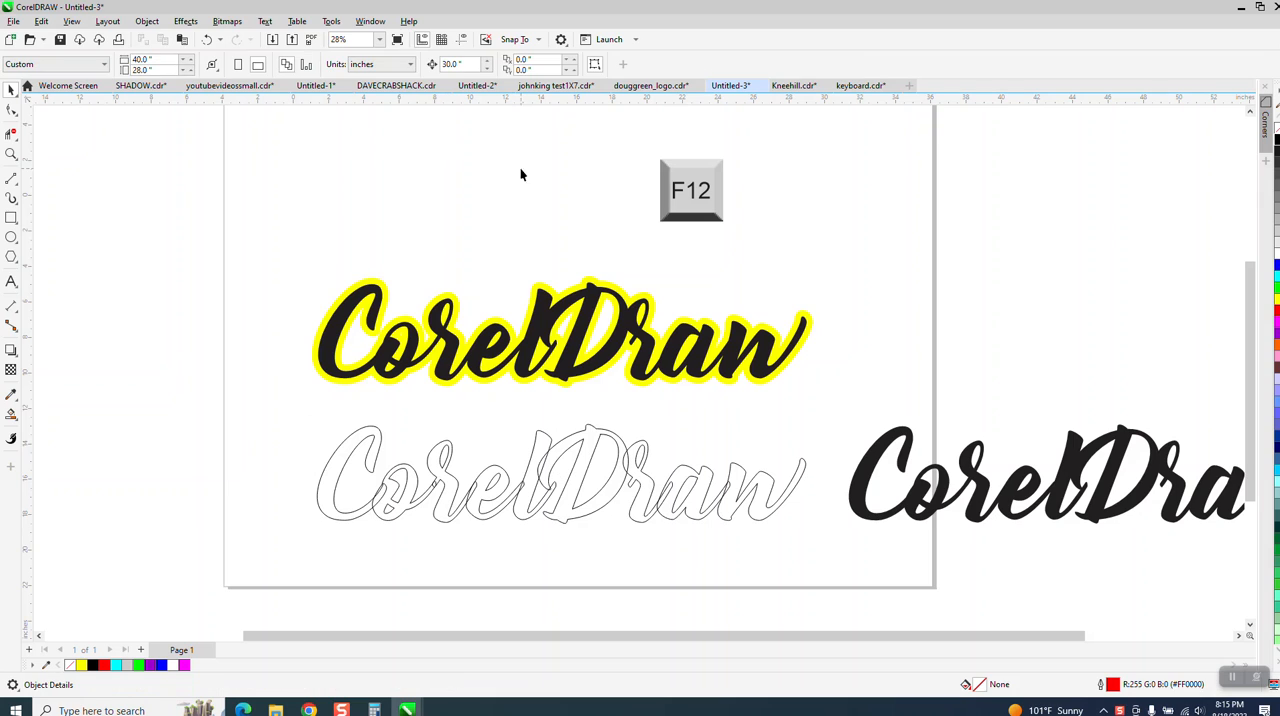
left_click(207, 40)
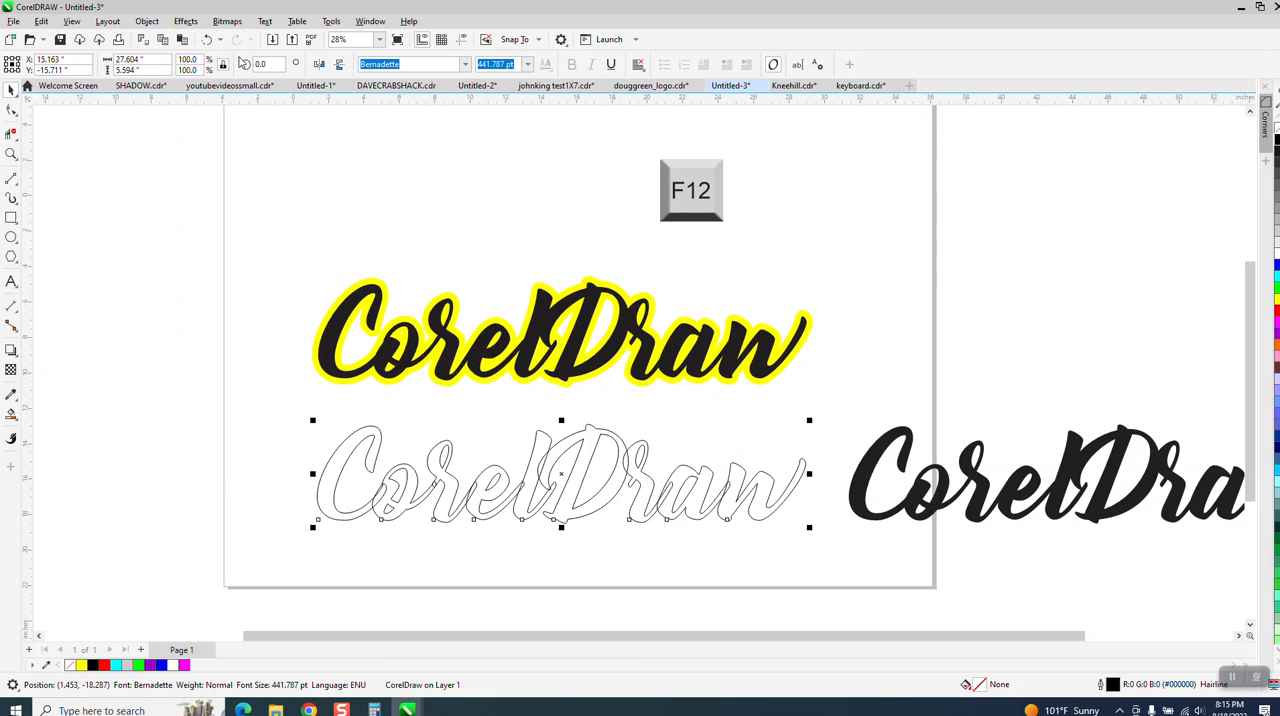
left_click(207, 40)
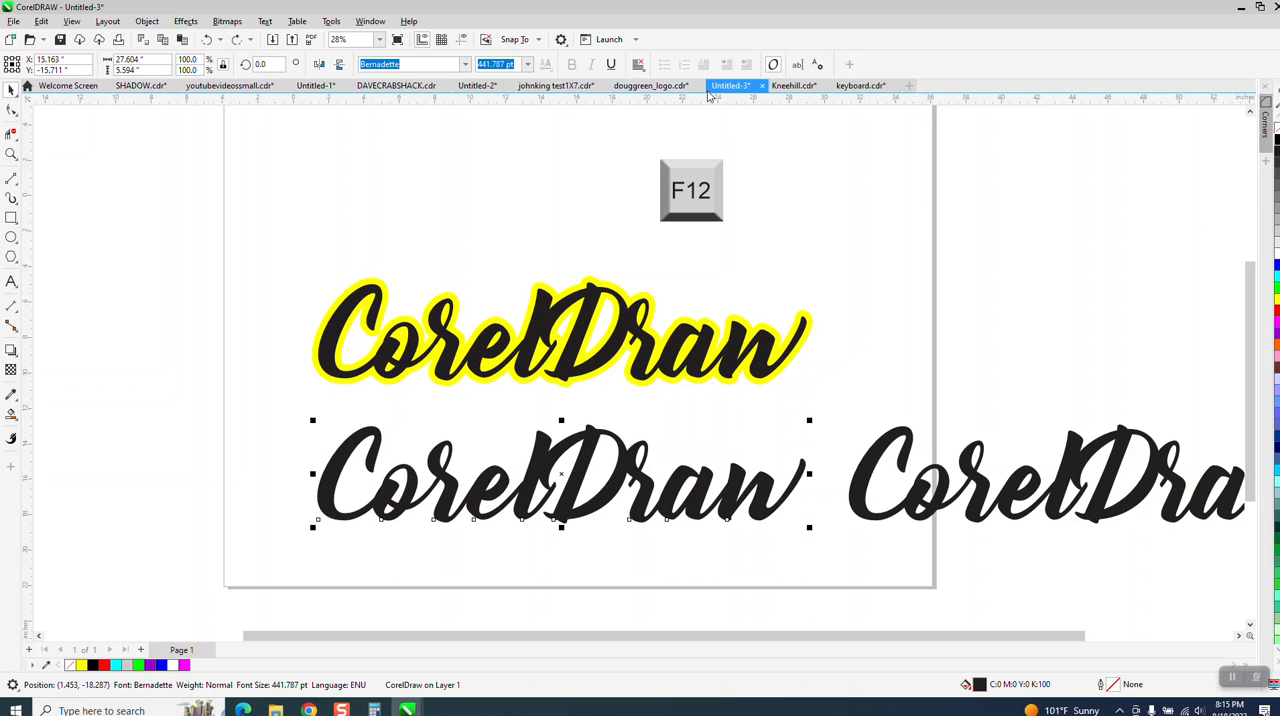
Step: Give the lower CorelDraw text an outline 50 points wide
key("F12")
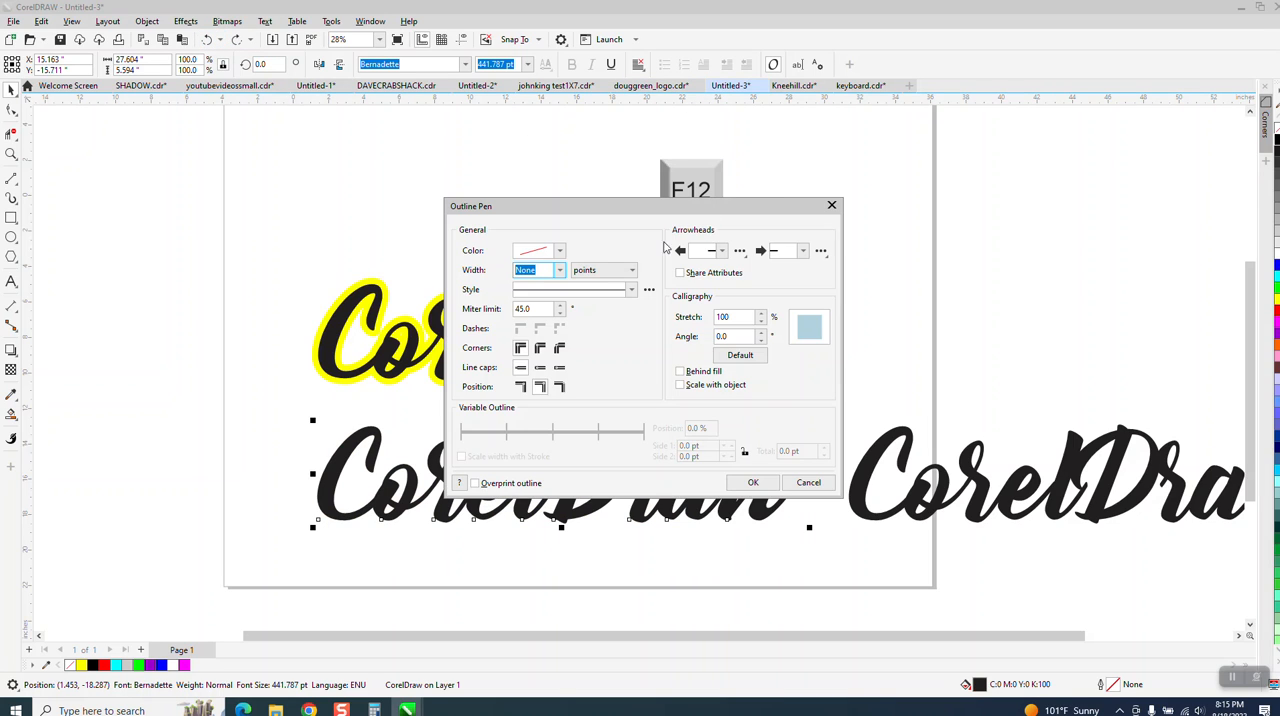
left_click(558, 270)
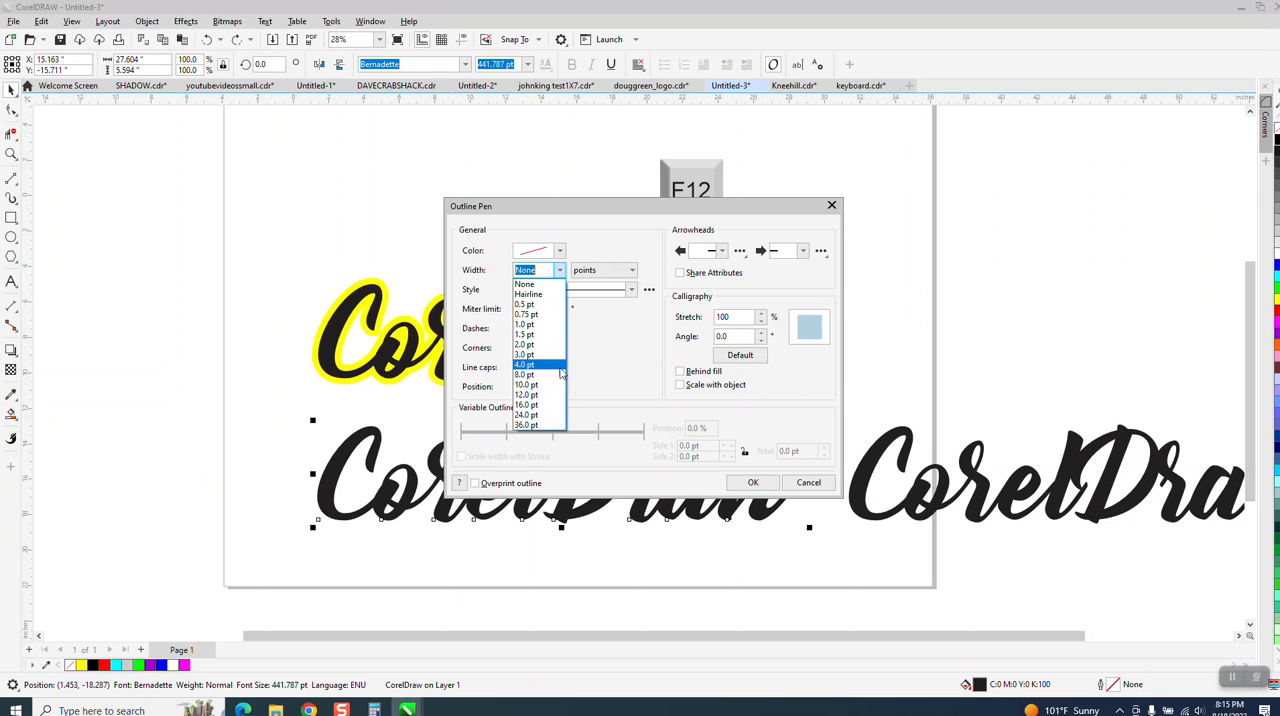
left_click(542, 270)
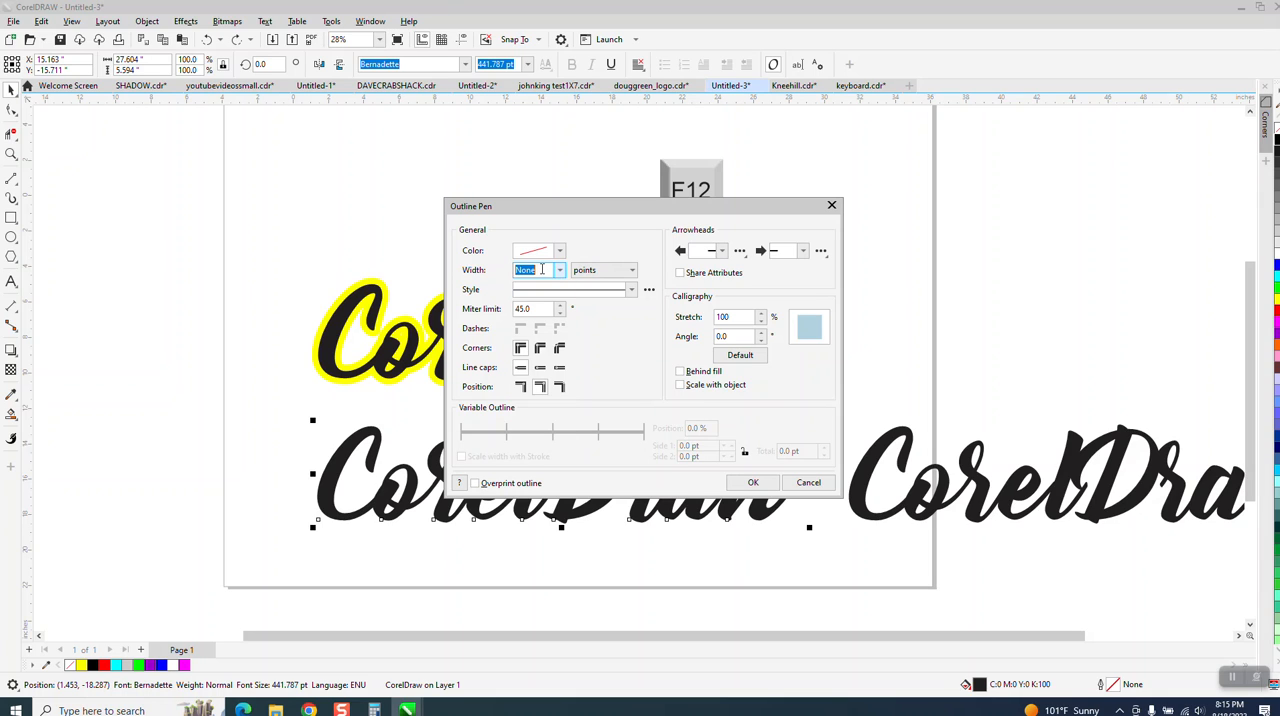
type("5")
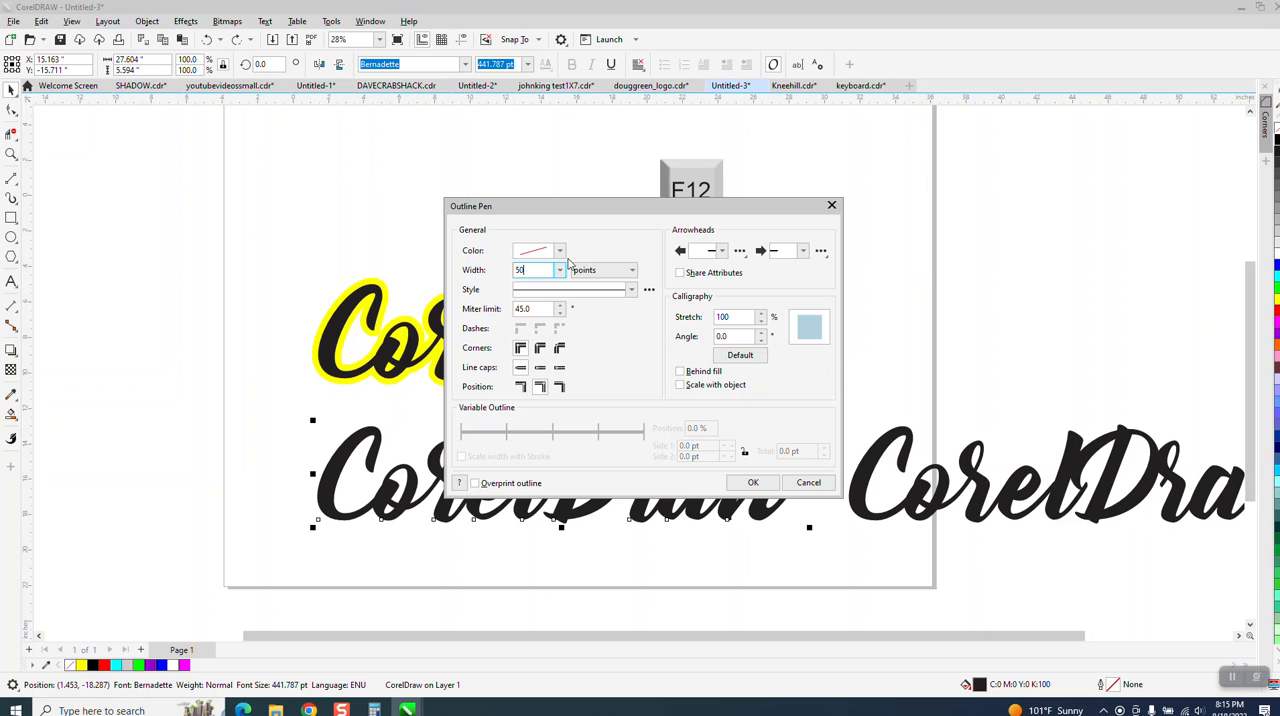
type("0")
key("Return")
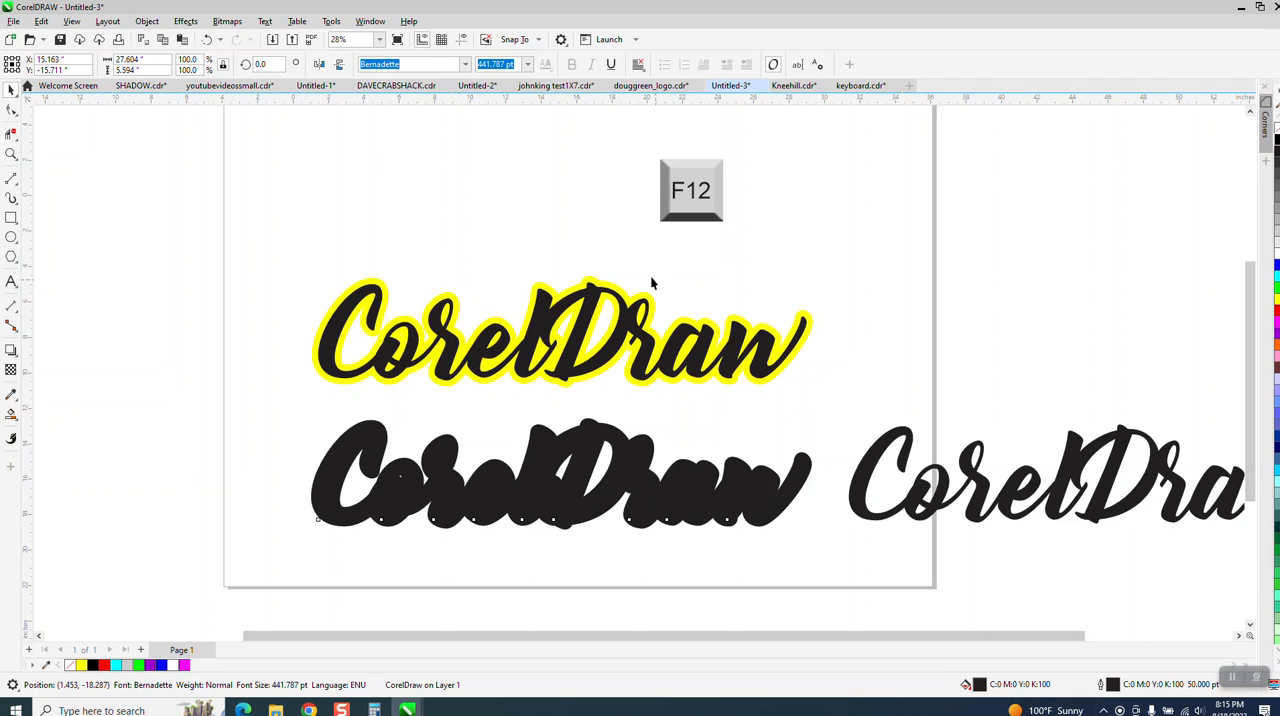
Step: Color the thick-outlined text's fill and outline yellow, and move the black copy 30 inches left on top of it
scroll(563, 285, "down", 1)
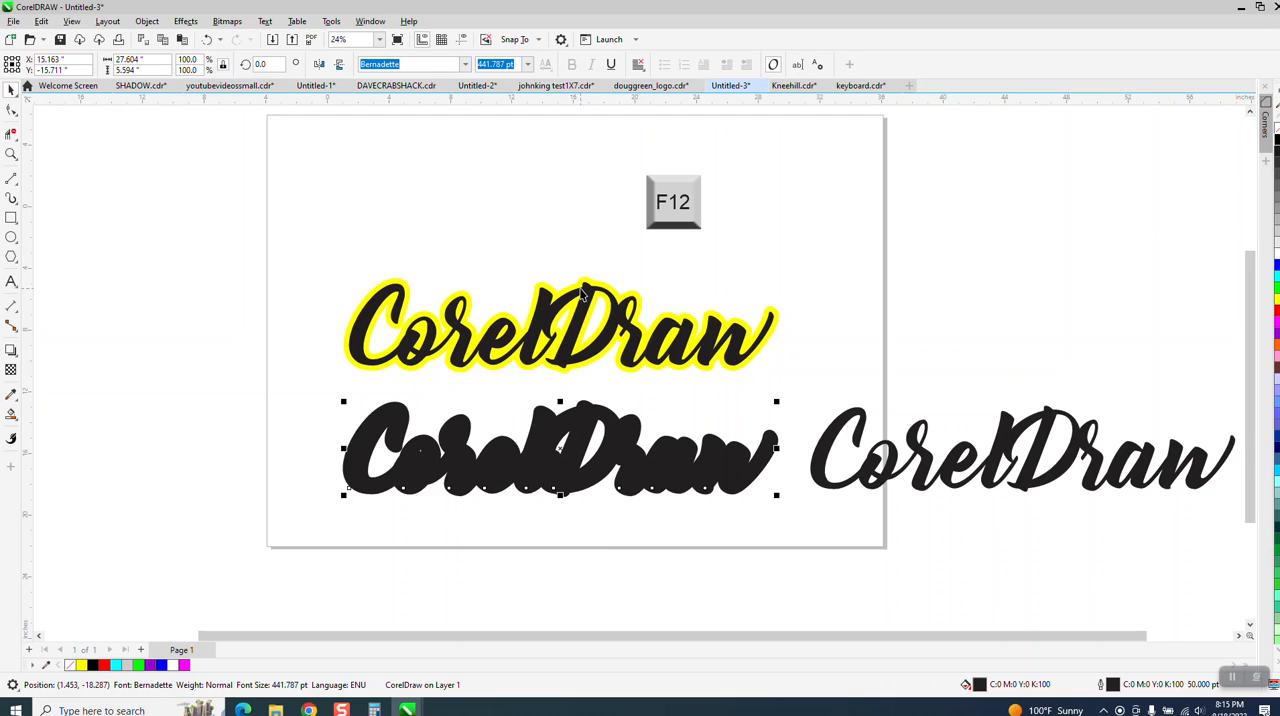
left_click(1276, 302)
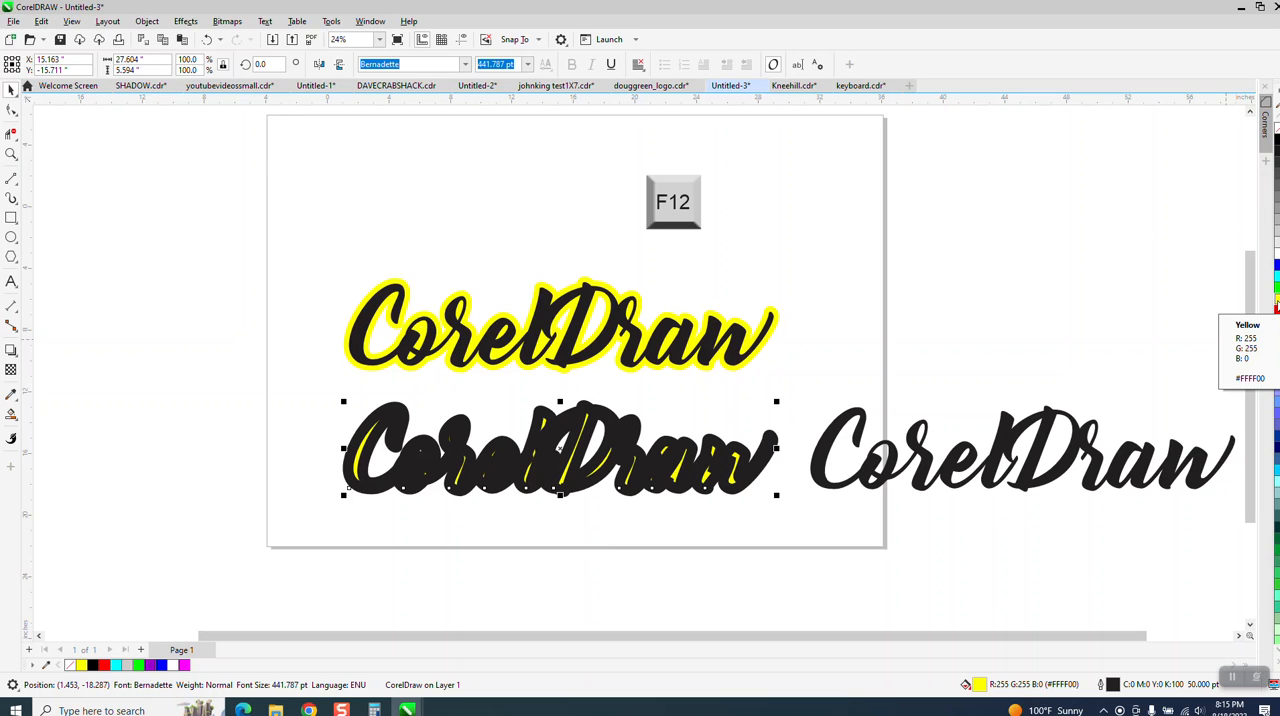
right_click(1276, 302)
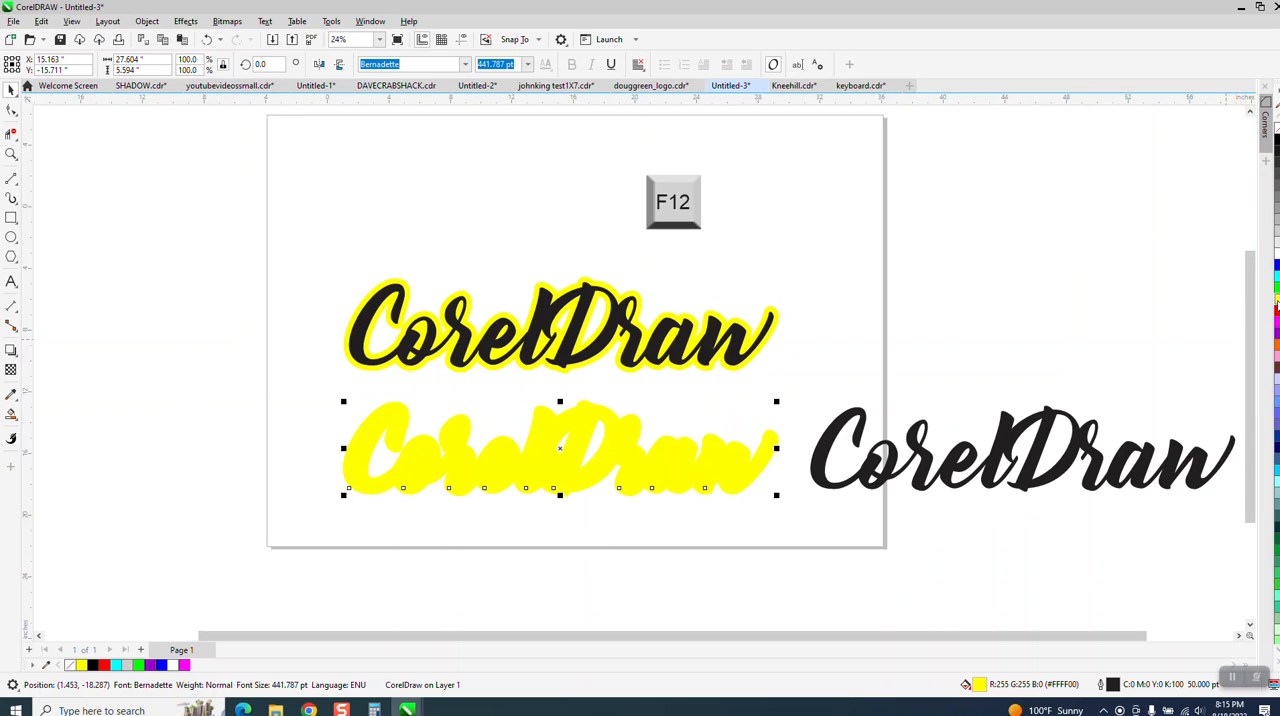
left_click(926, 435)
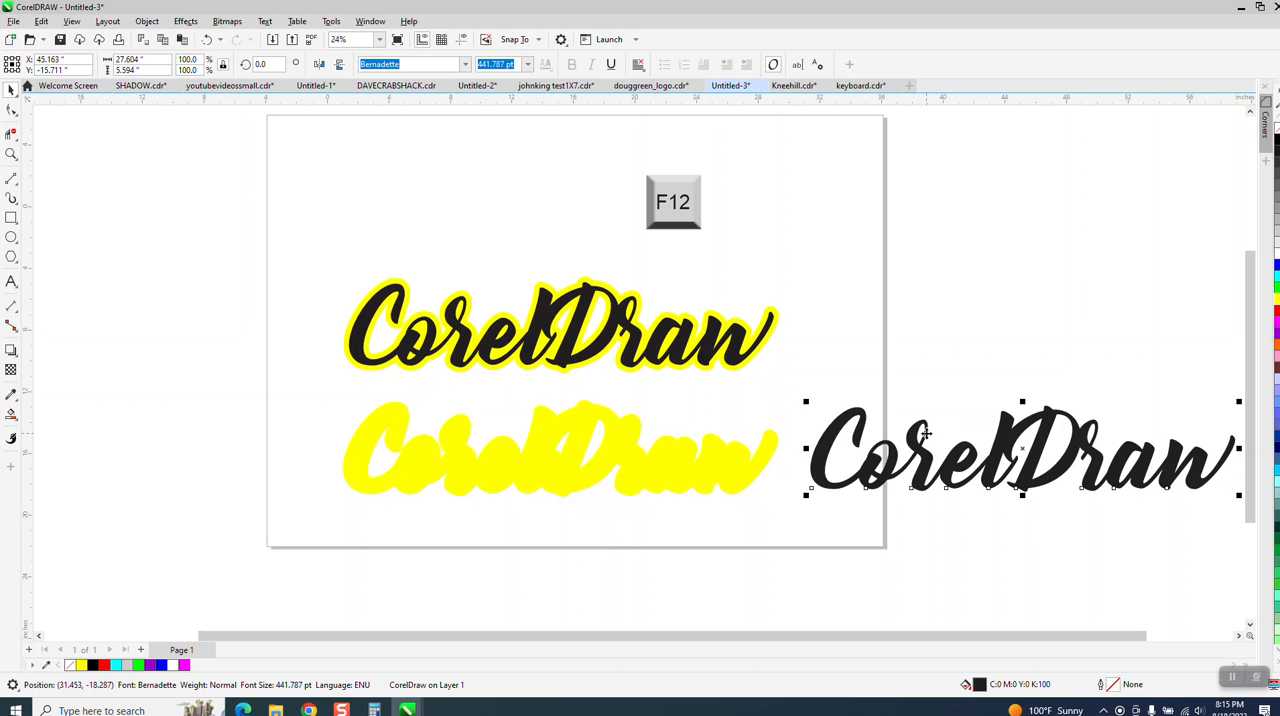
key("Left")
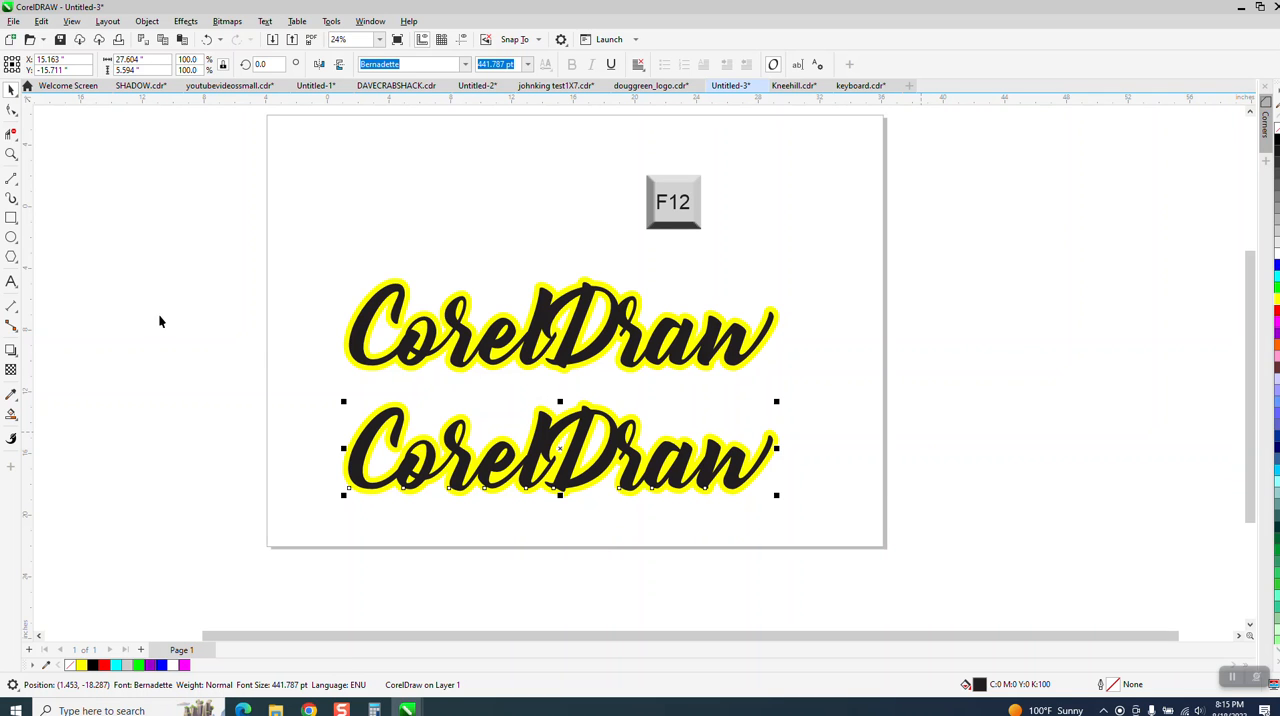
Step: Try red and blue as fill and outline colors for the lower background text, and set both back to yellow
left_click(11, 153)
left_click_drag(200, 345, 901, 524)
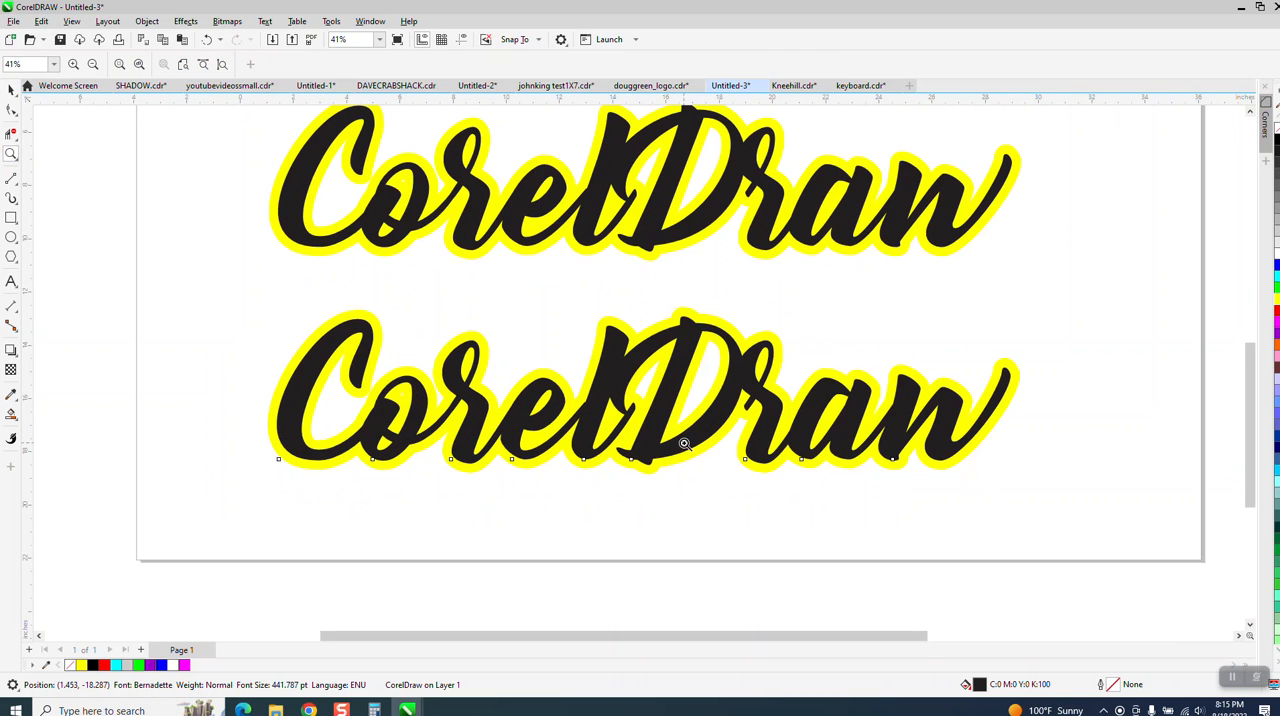
scroll(600, 432, "down", 1)
left_click_drag(366, 336, 991, 506)
left_click(11, 90)
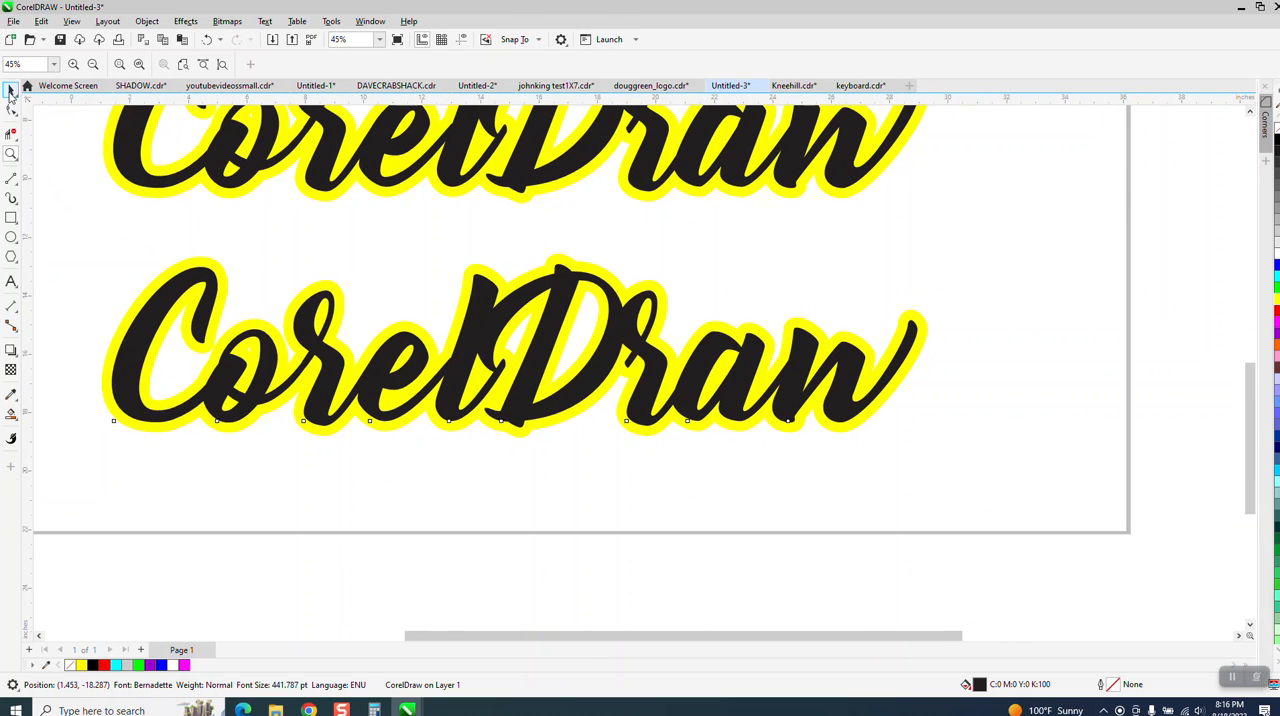
left_click(182, 251)
left_click(204, 268)
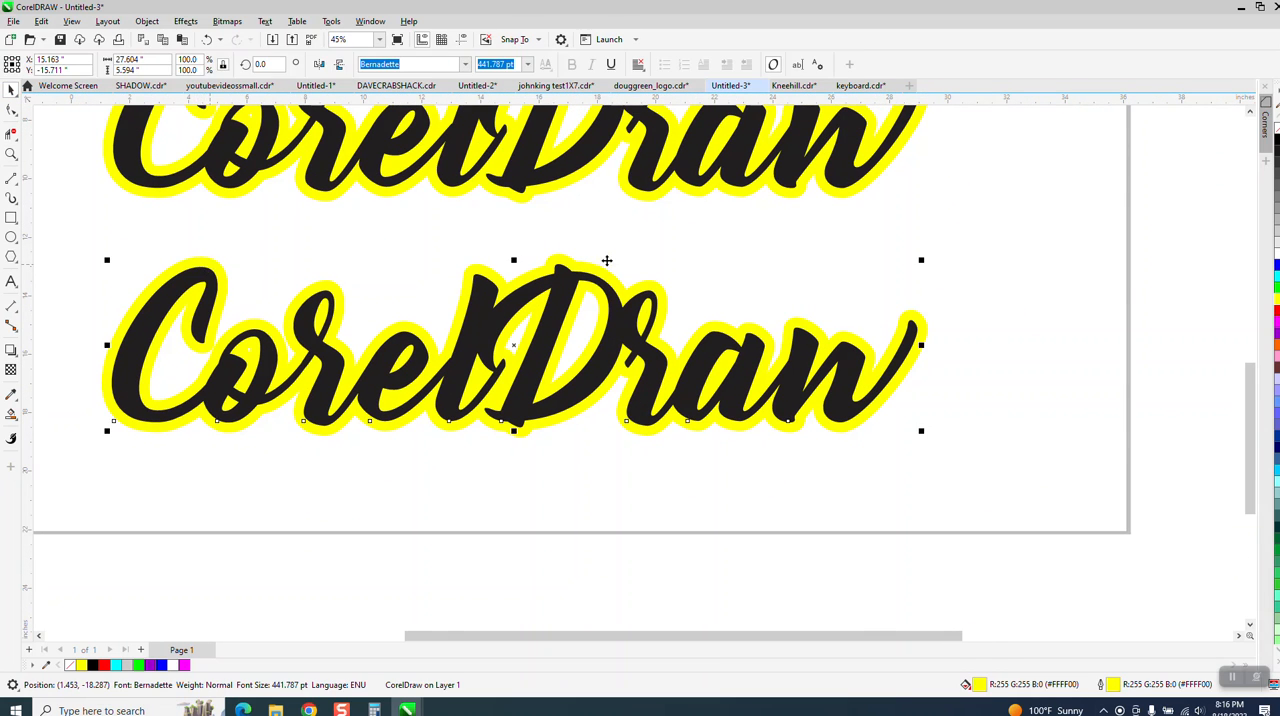
left_click(1275, 313)
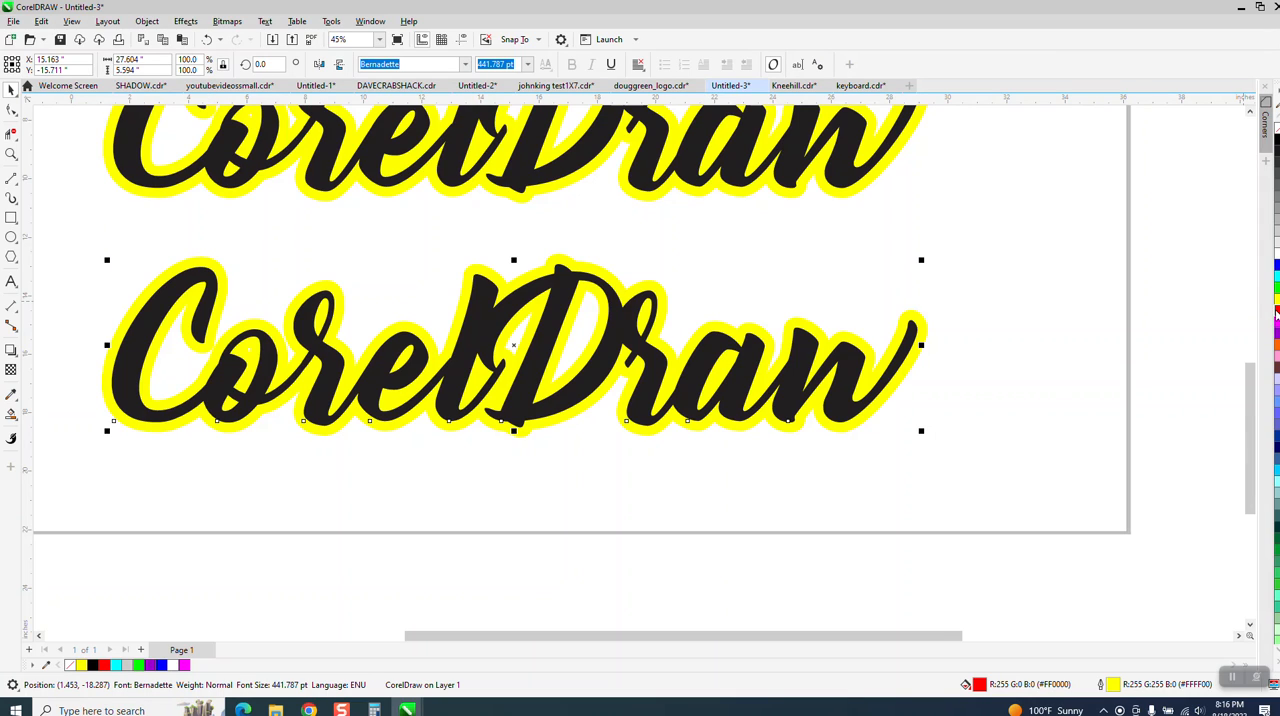
right_click(1275, 313)
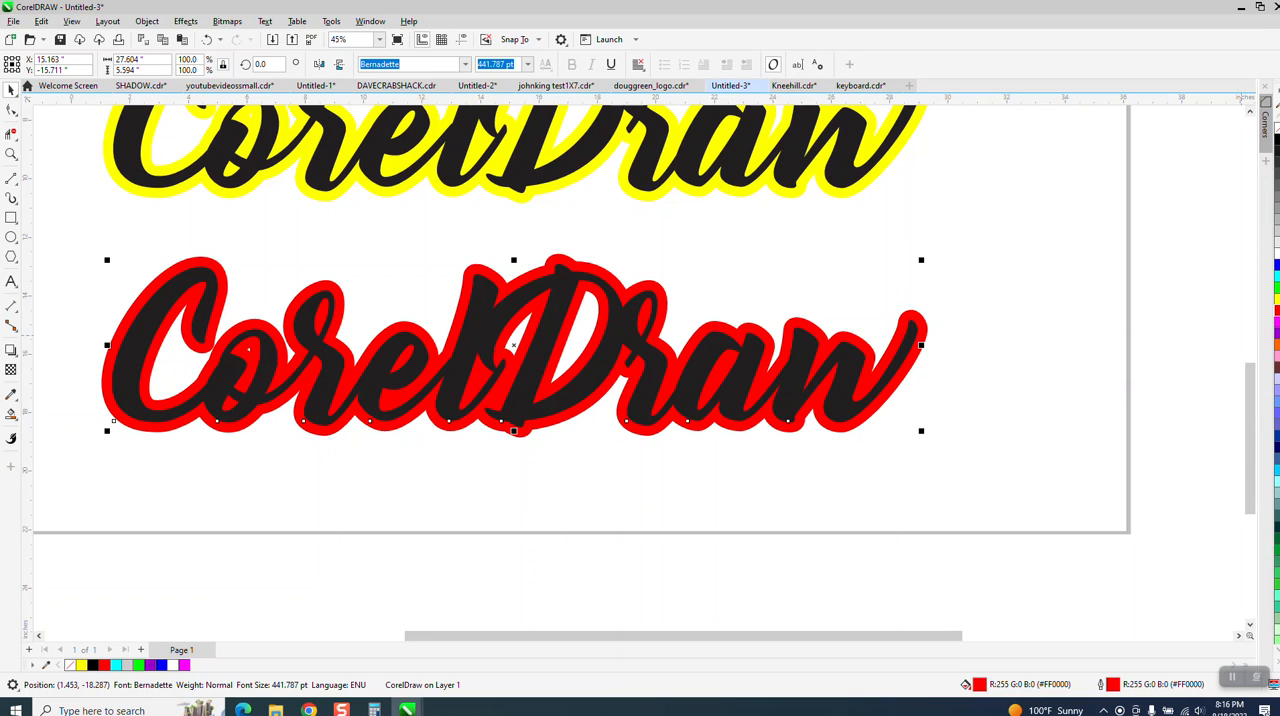
left_click(1276, 268)
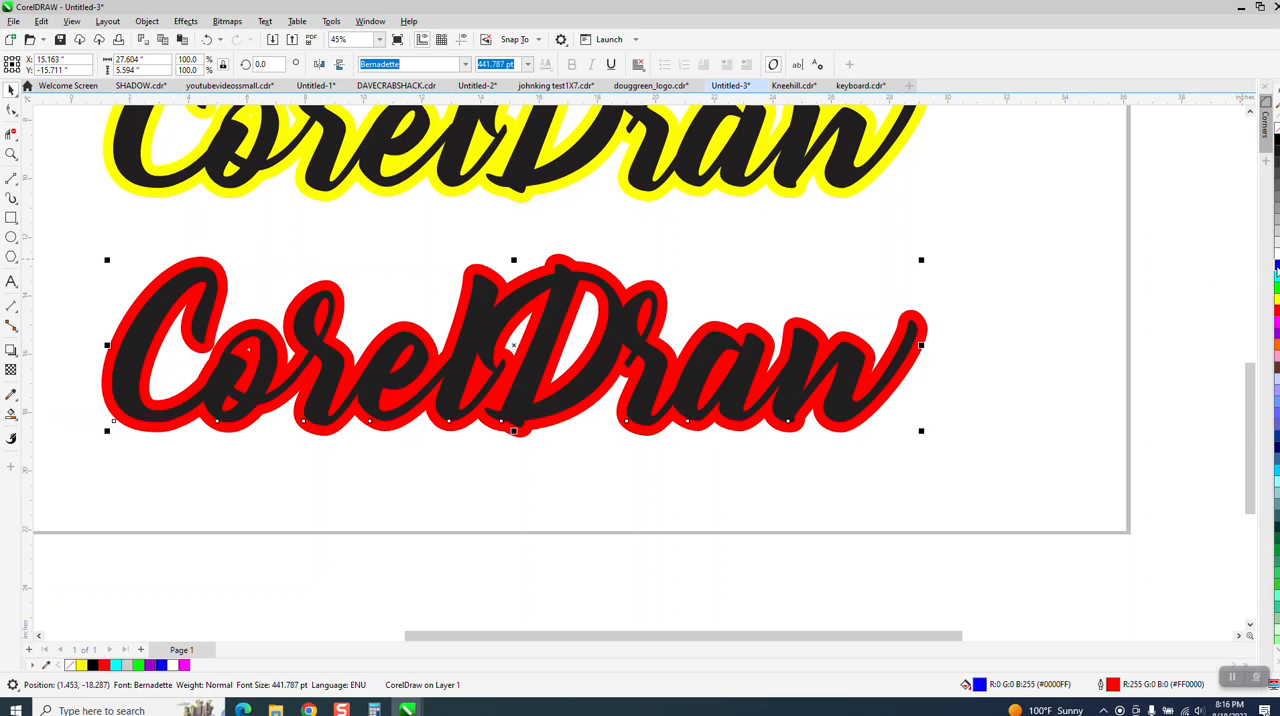
right_click(1276, 268)
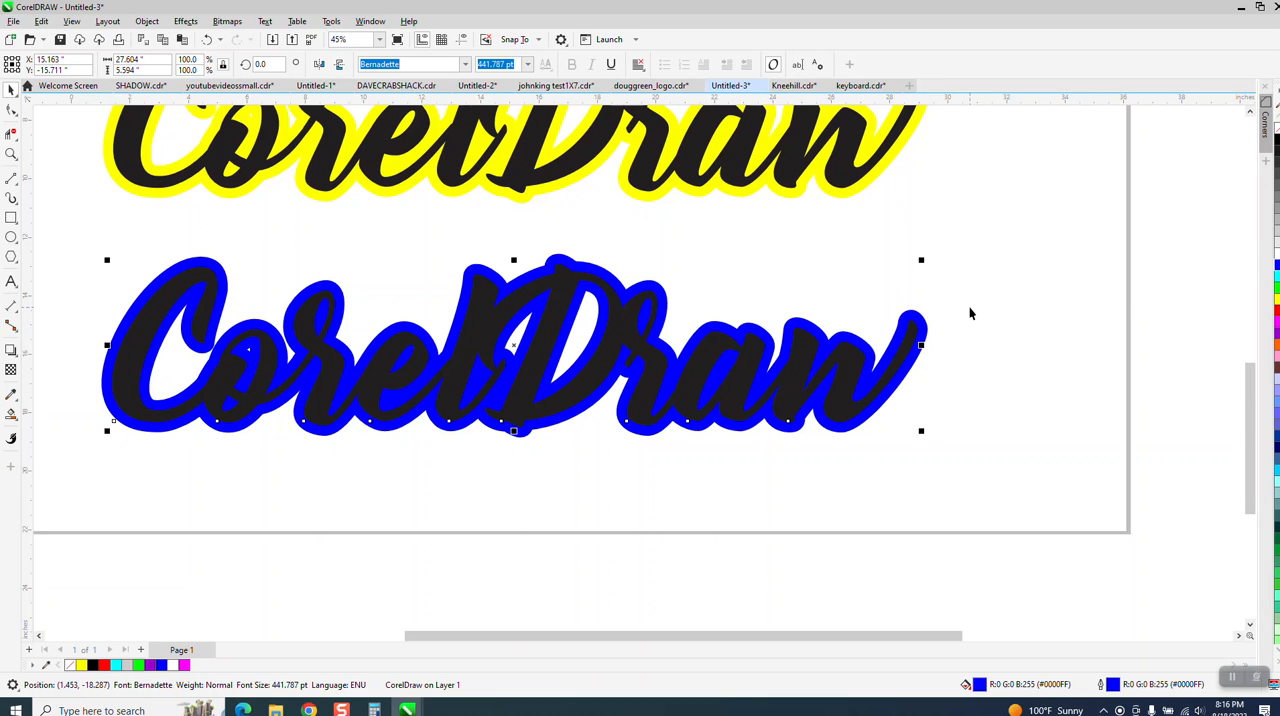
left_click(1275, 303)
right_click(1275, 303)
Step: Fill the front black text of the lower CorelDraw pair with blue
scroll(622, 340, "down", 3)
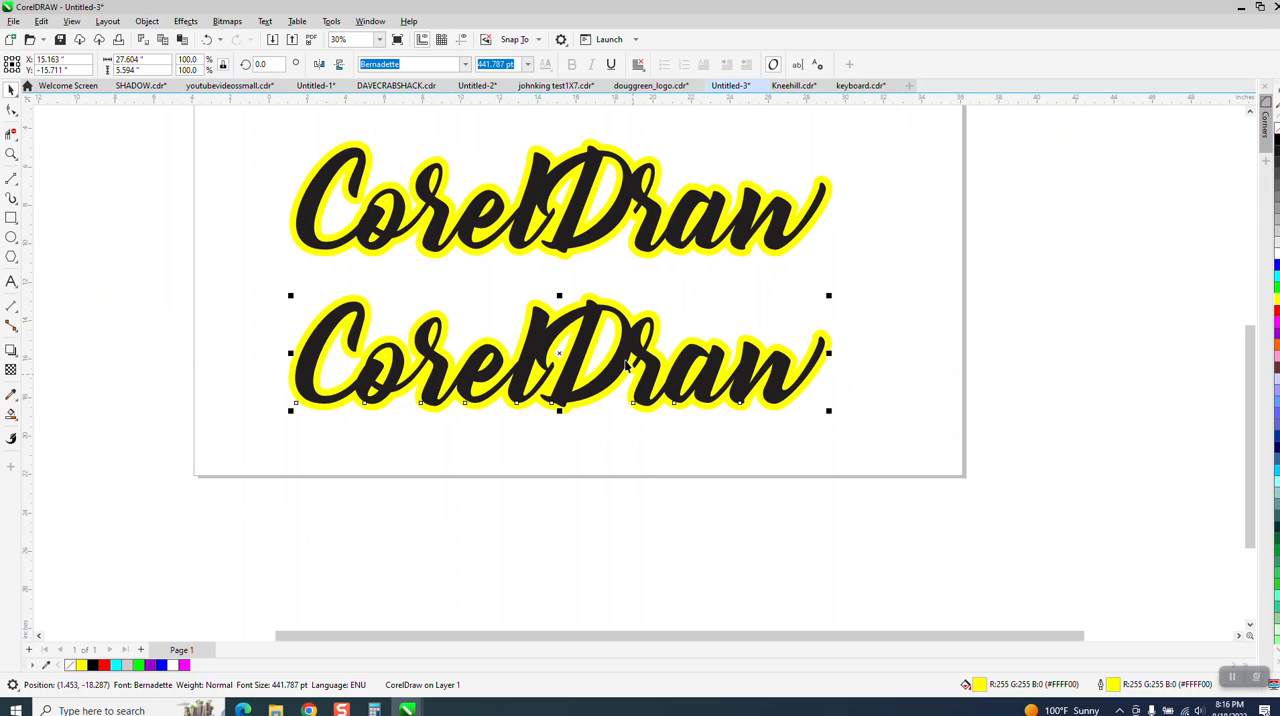
left_click(633, 296)
left_click(626, 338)
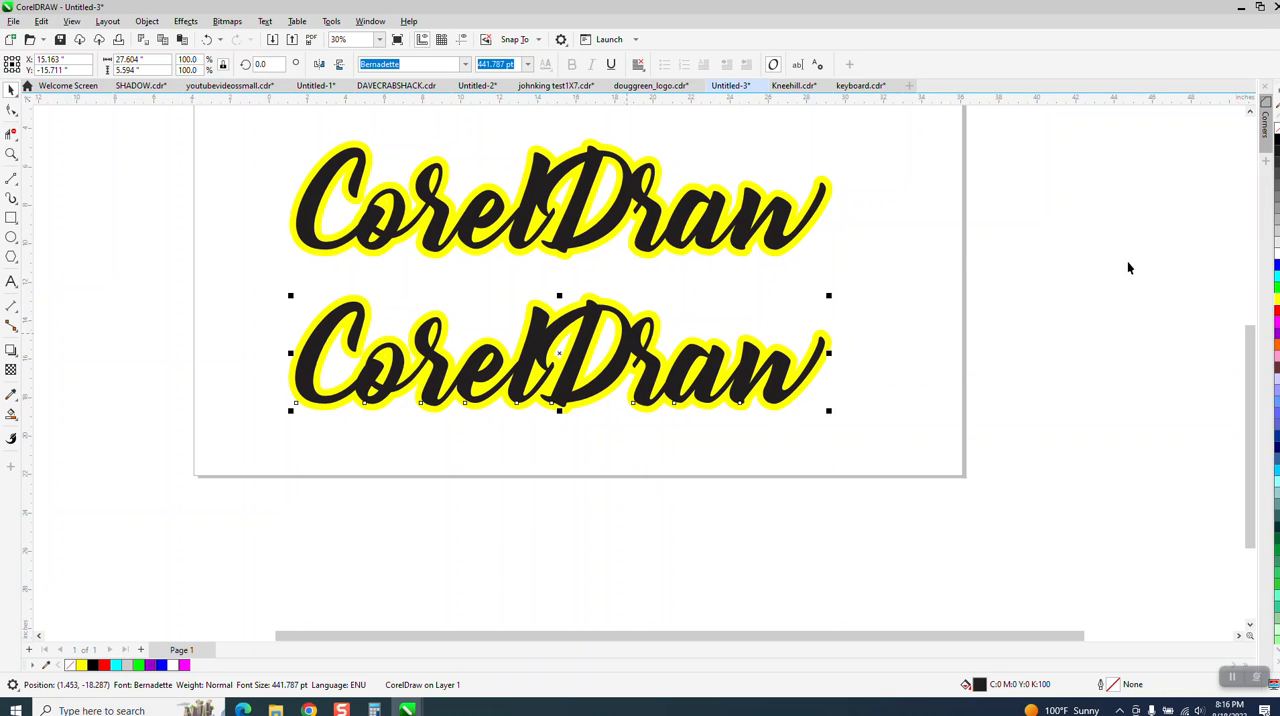
left_click(1276, 266)
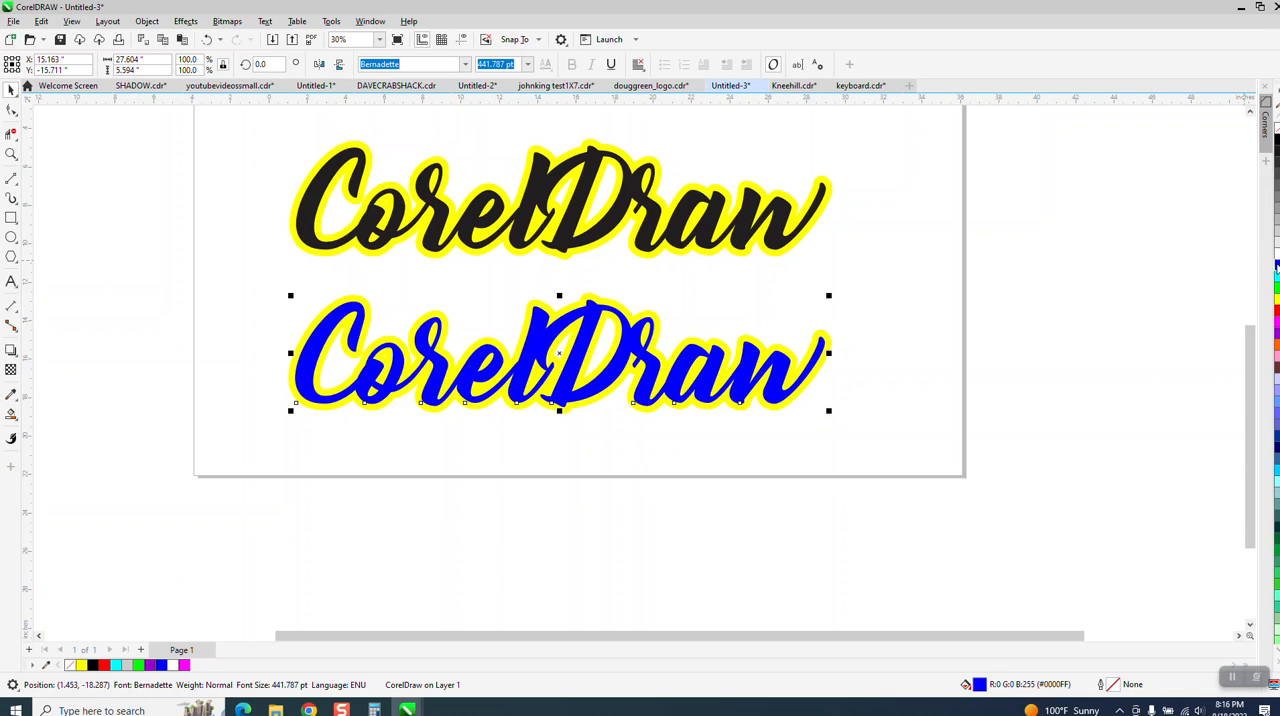
Step: Draw a rectangle about 32.5 by 8.8 inches around the blue and yellow CorelDraw text
left_click(11, 154)
left_click_drag(223, 277, 870, 459)
scroll(611, 413, "down", 2)
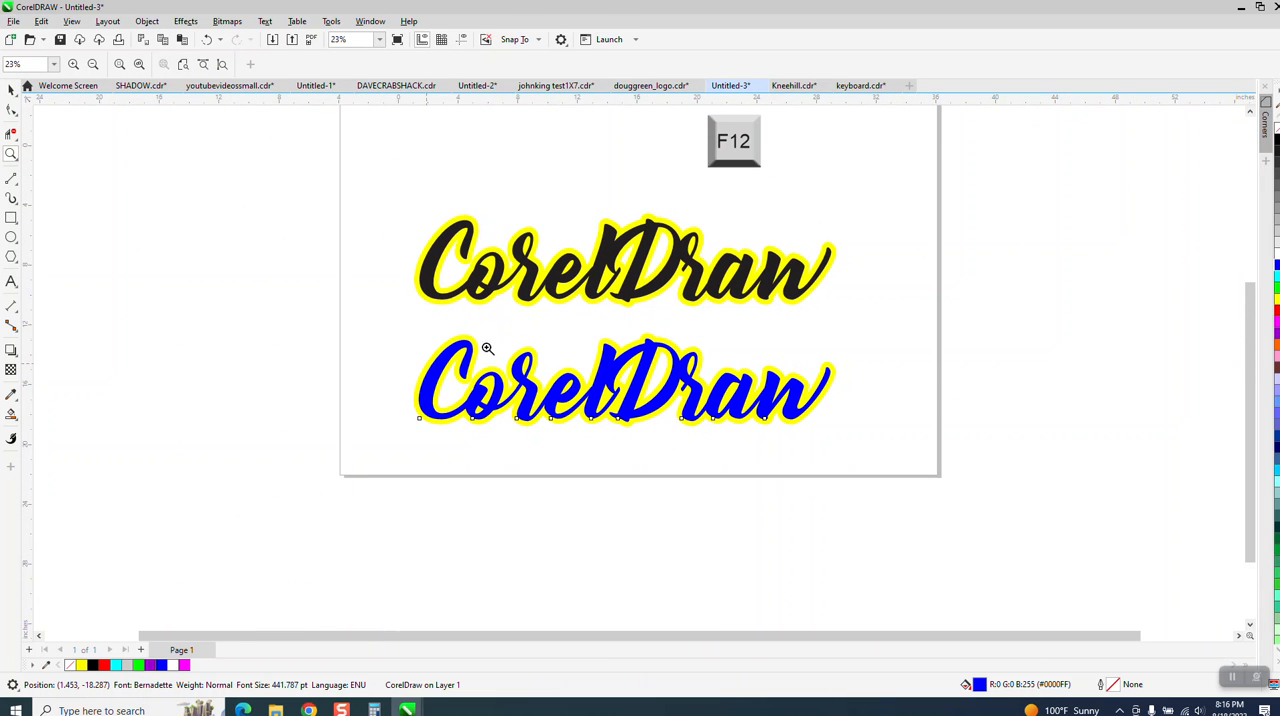
left_click(10, 90)
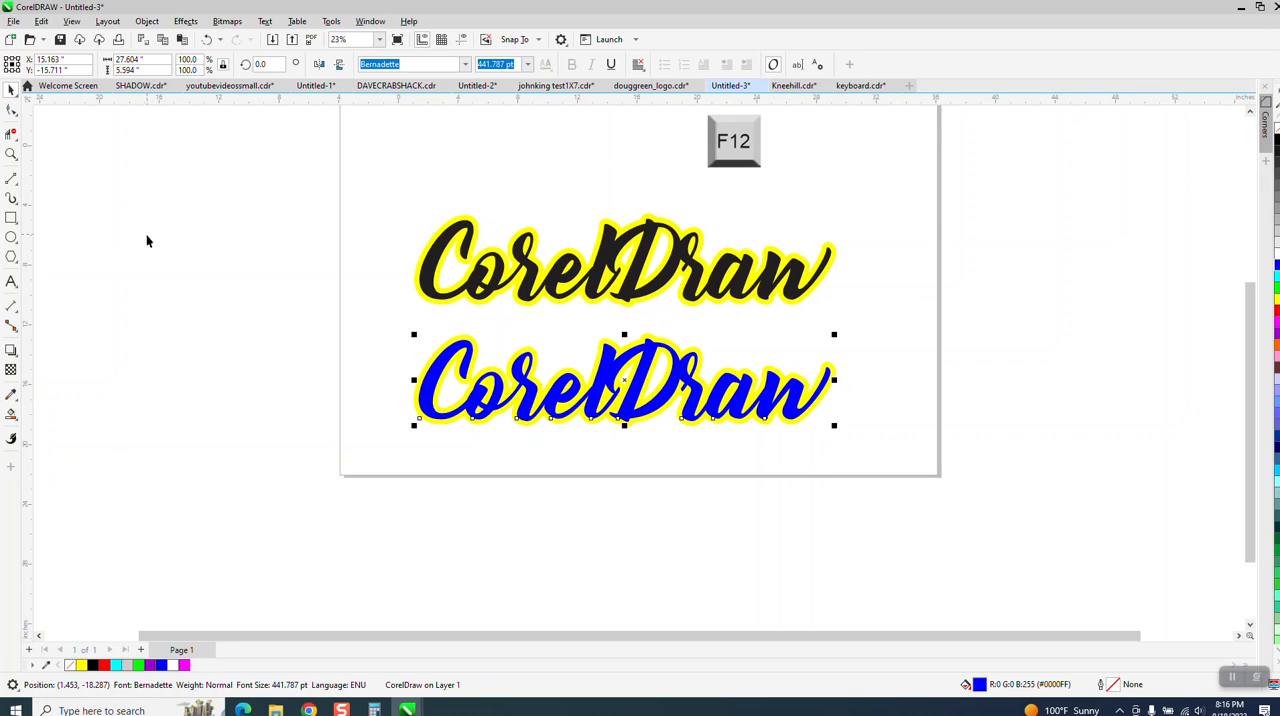
left_click(229, 277)
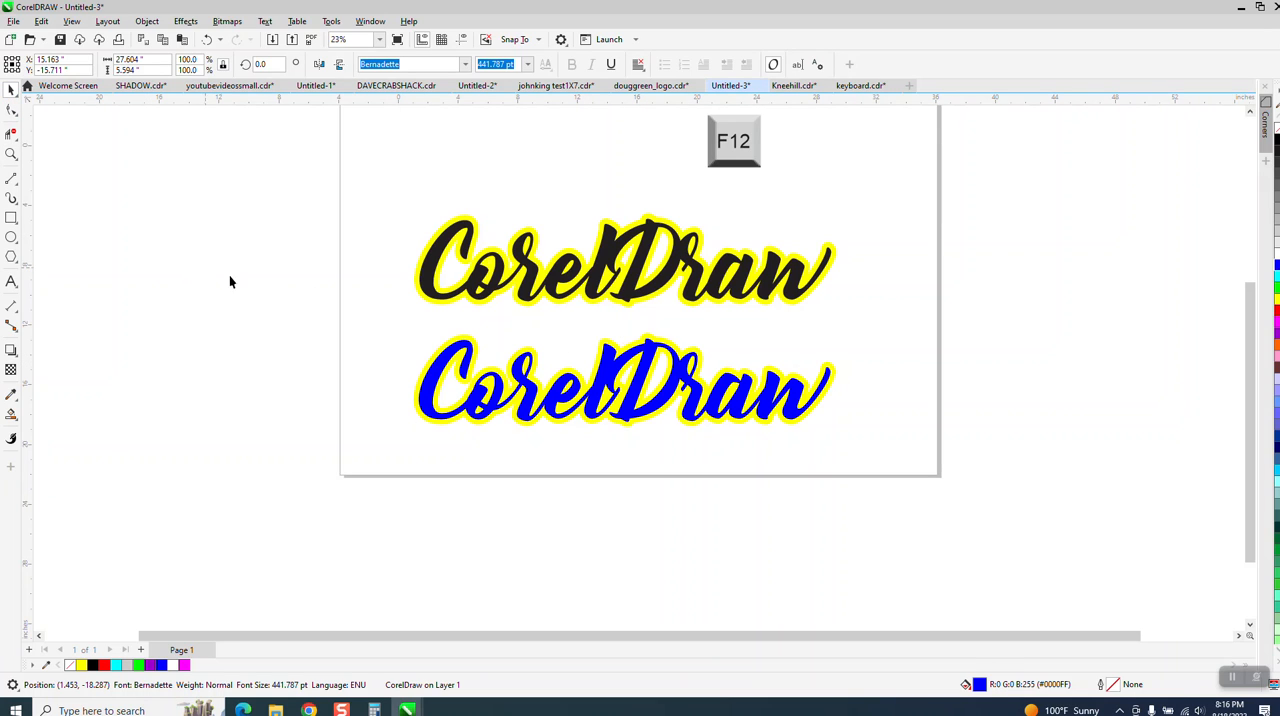
left_click(11, 217)
left_click_drag(376, 322, 860, 452)
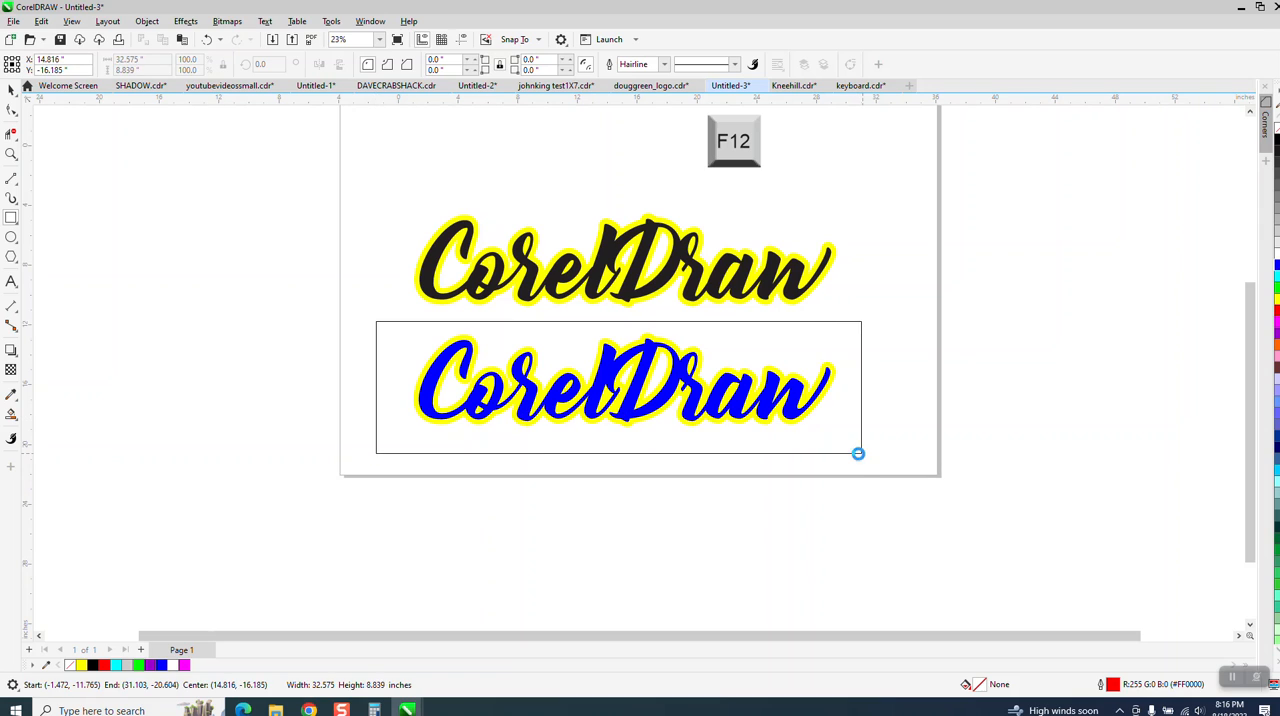
Step: Set the Smart Fill tool's fill color to green
left_click(11, 413)
left_click(151, 64)
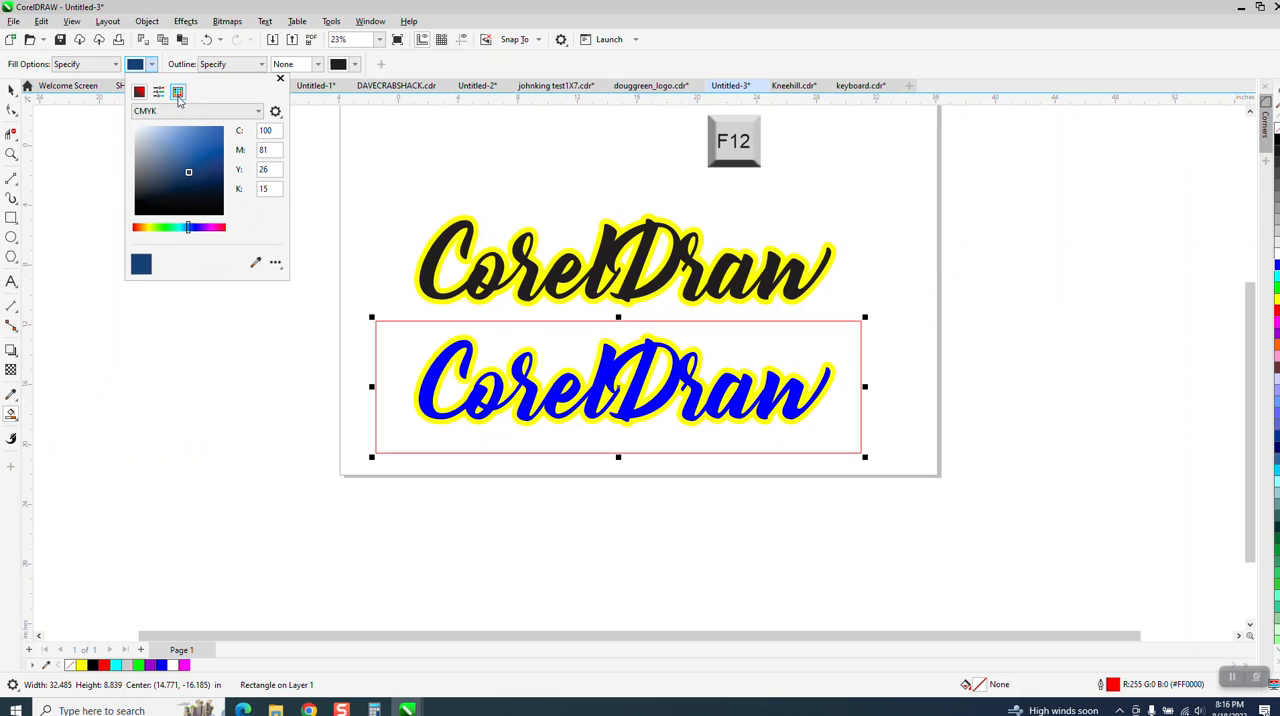
left_click(178, 92)
left_click(216, 142)
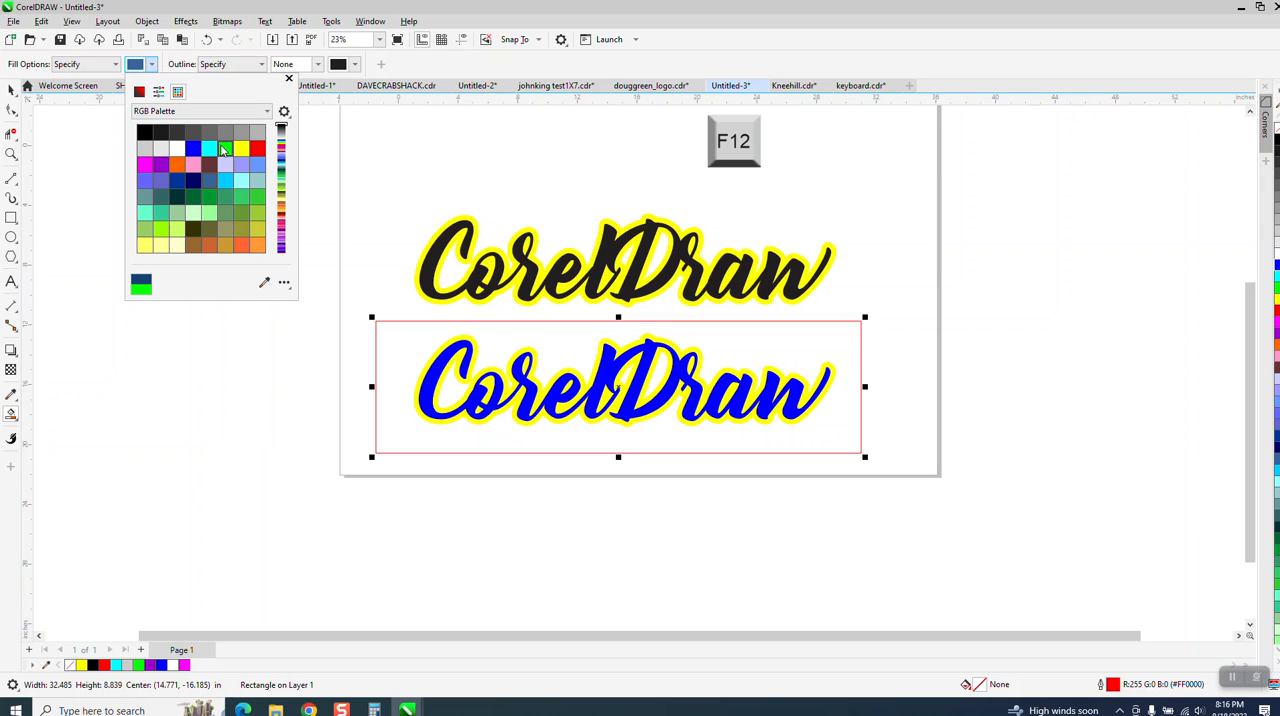
Step: Smart Fill the area between the red rectangle and the lower CorelDraw text, and move the green shape 30 inches down
left_click(420, 334)
key("Down")
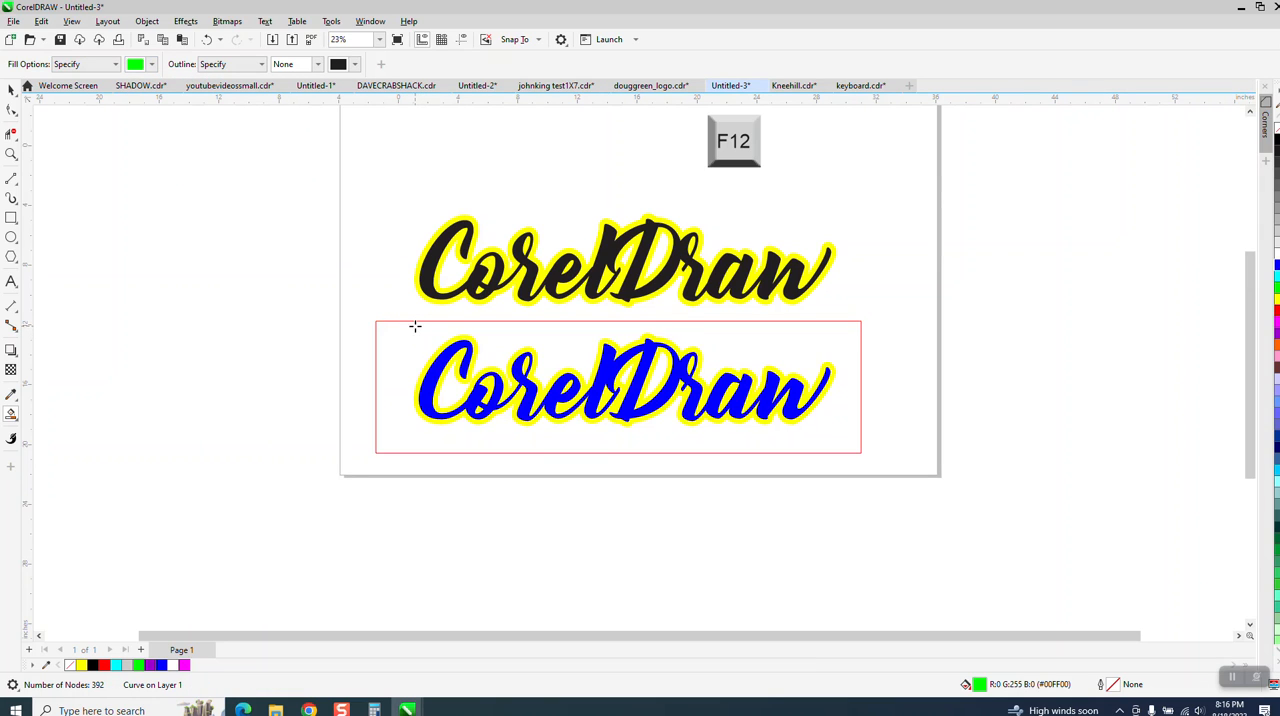
scroll(414, 326, "down", 2)
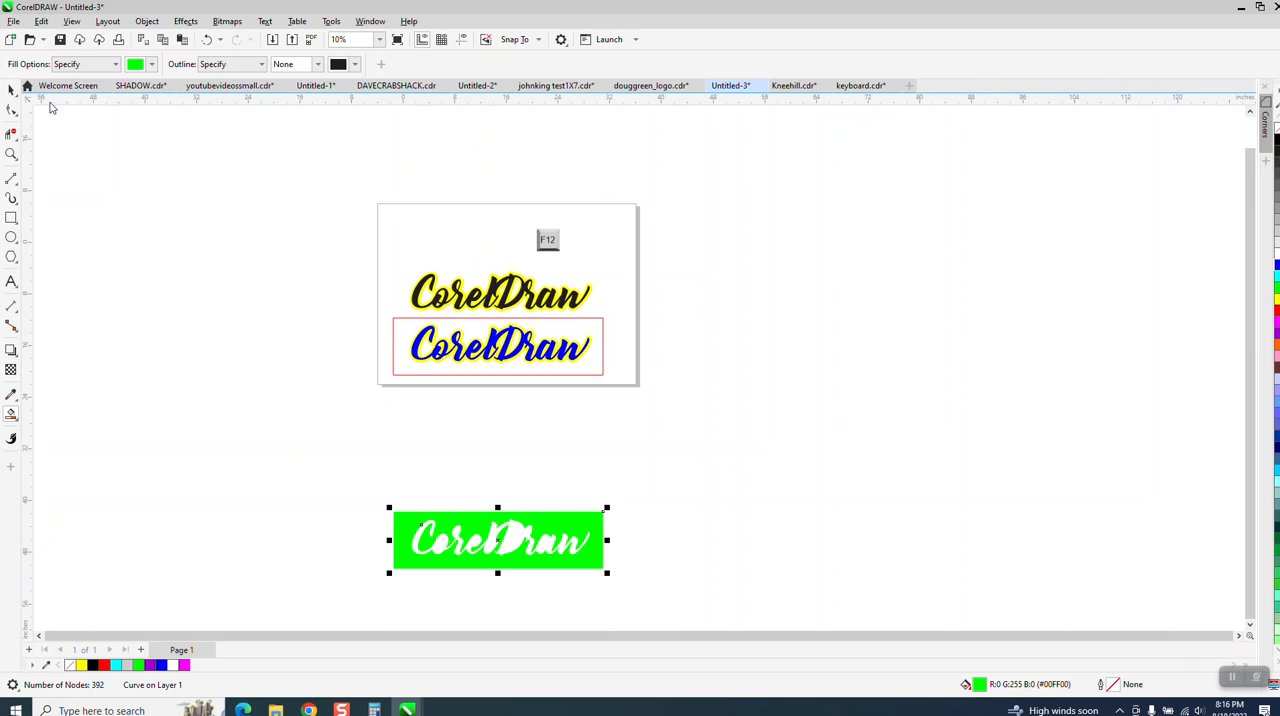
Step: Remove the fill of the green Smart Fill shape and give it a black outline
left_click(11, 90)
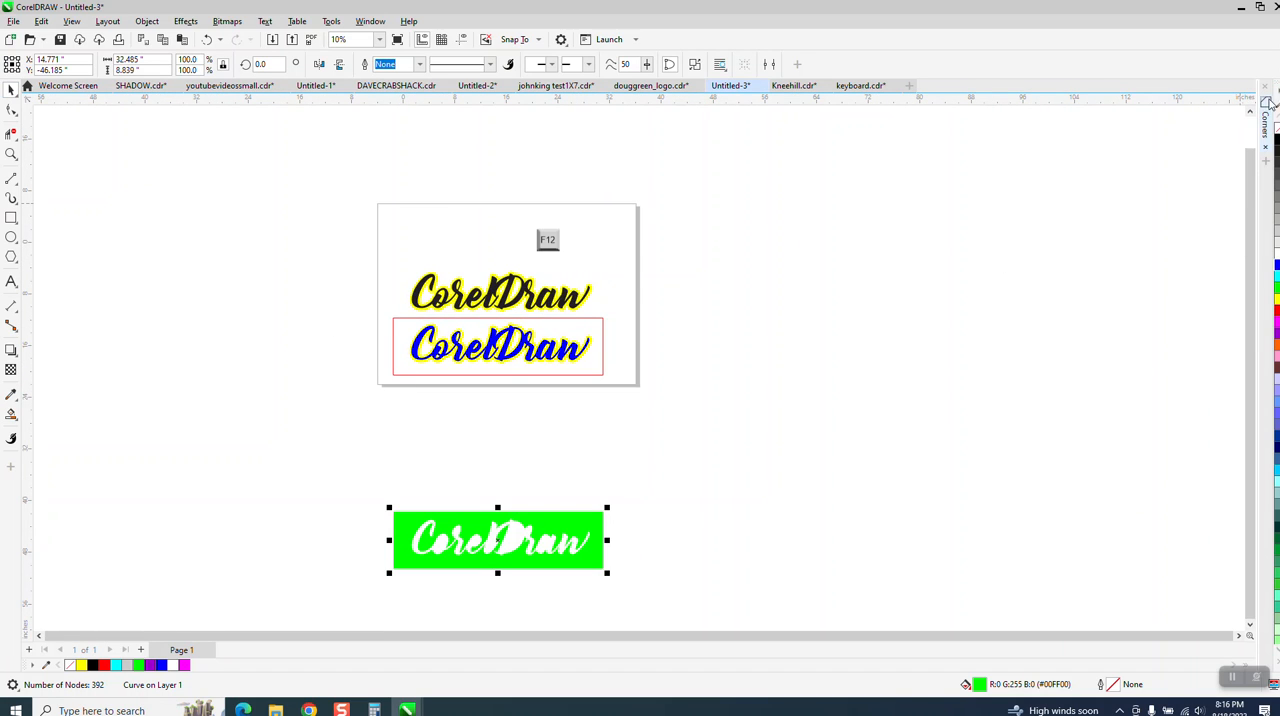
left_click(1276, 130)
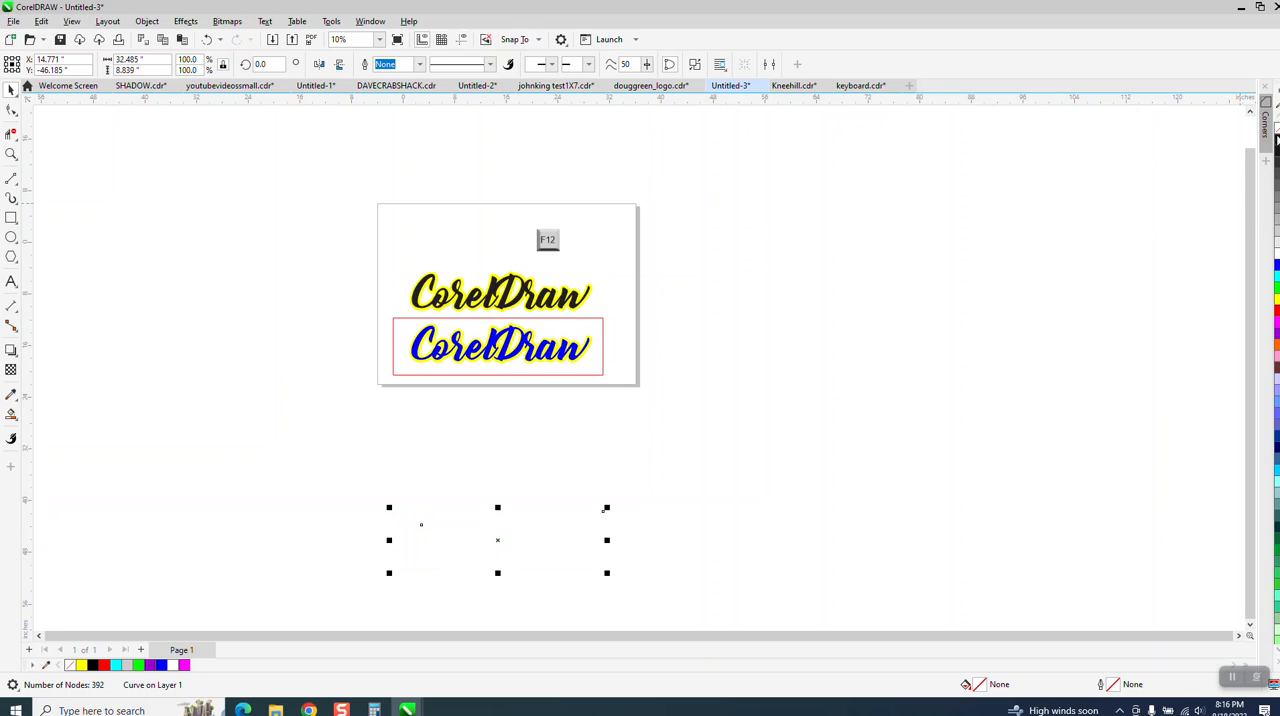
right_click(1276, 140)
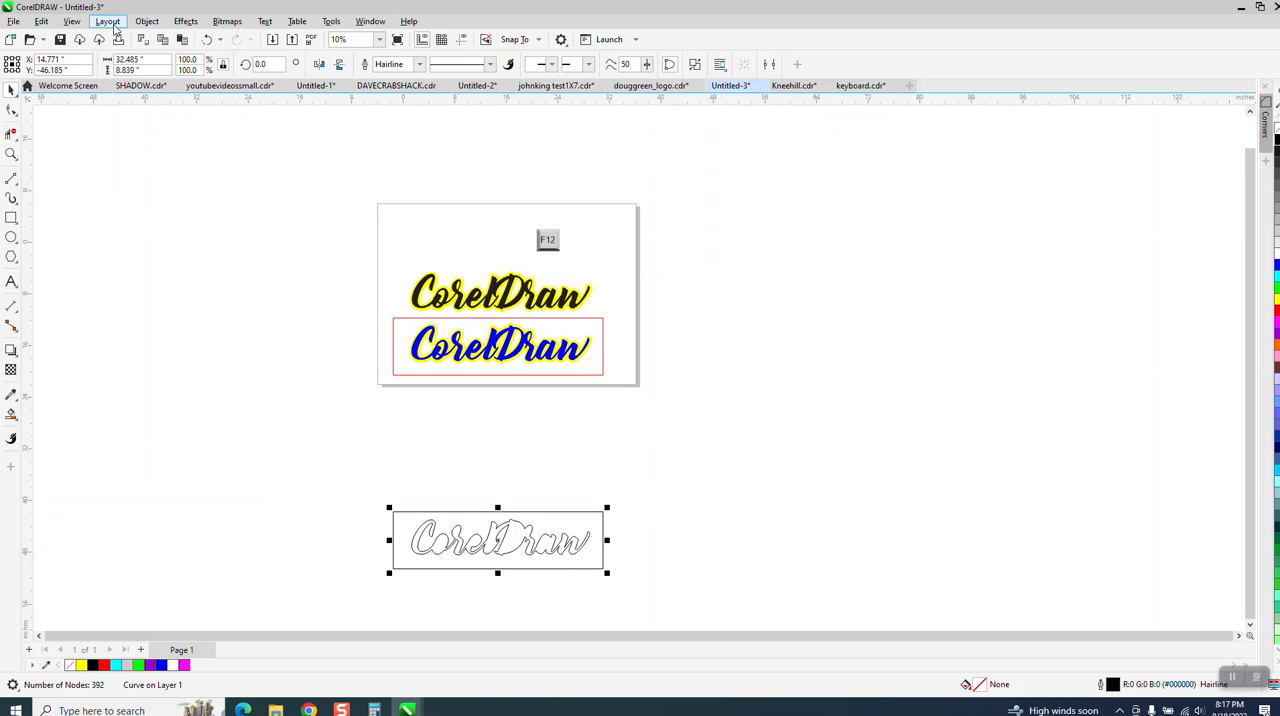
Step: Break the outlined shape apart and delete its outer rectangle, keeping only the text contour
left_click(147, 21)
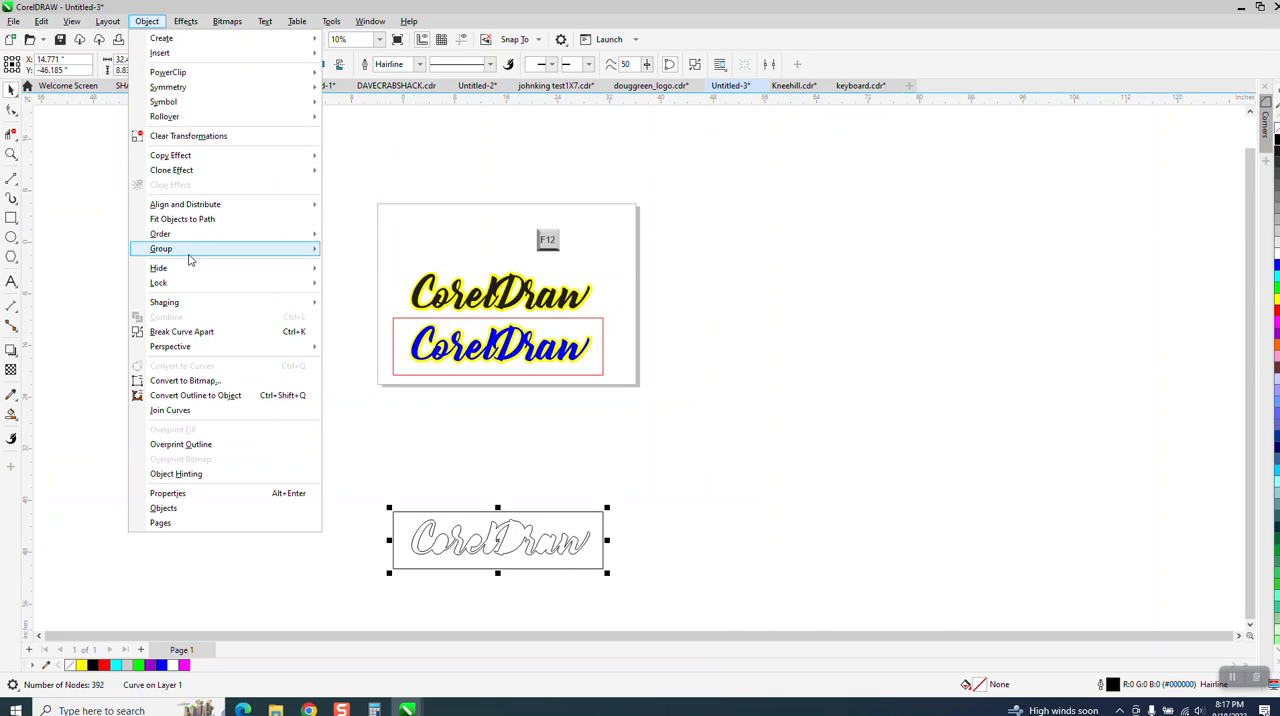
left_click(201, 328)
left_click(437, 490)
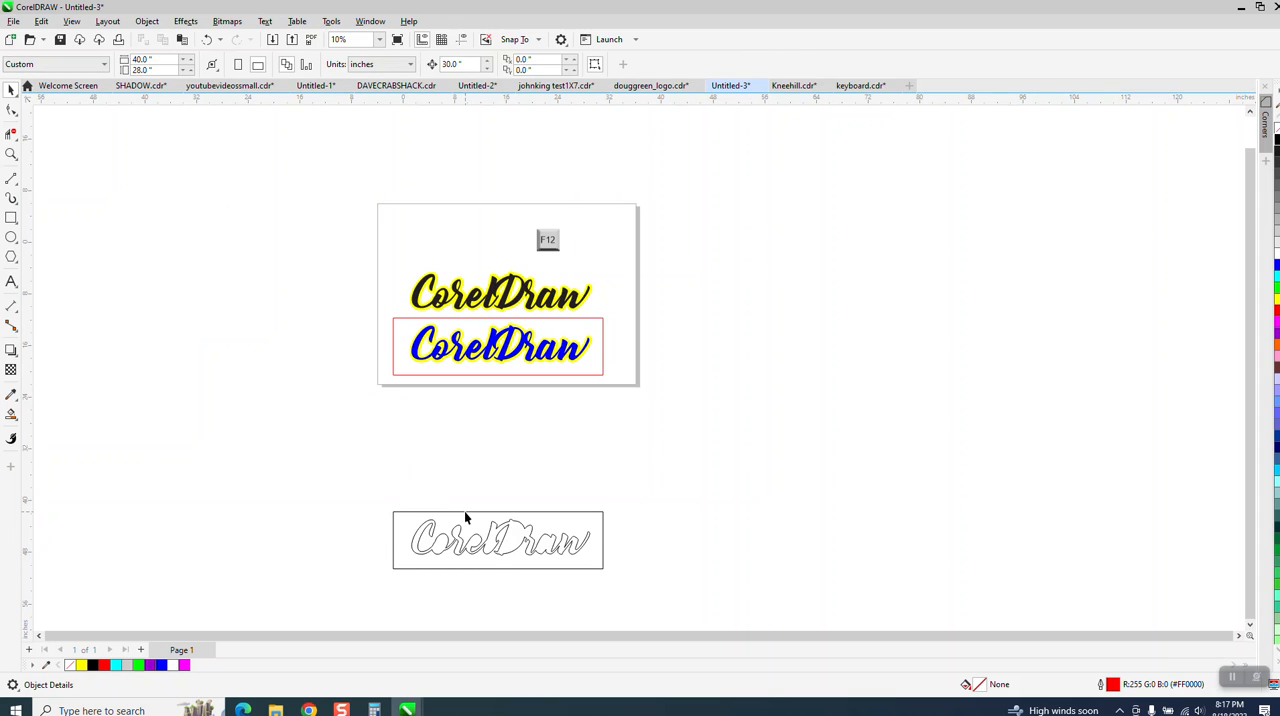
left_click(464, 513)
key("Delete")
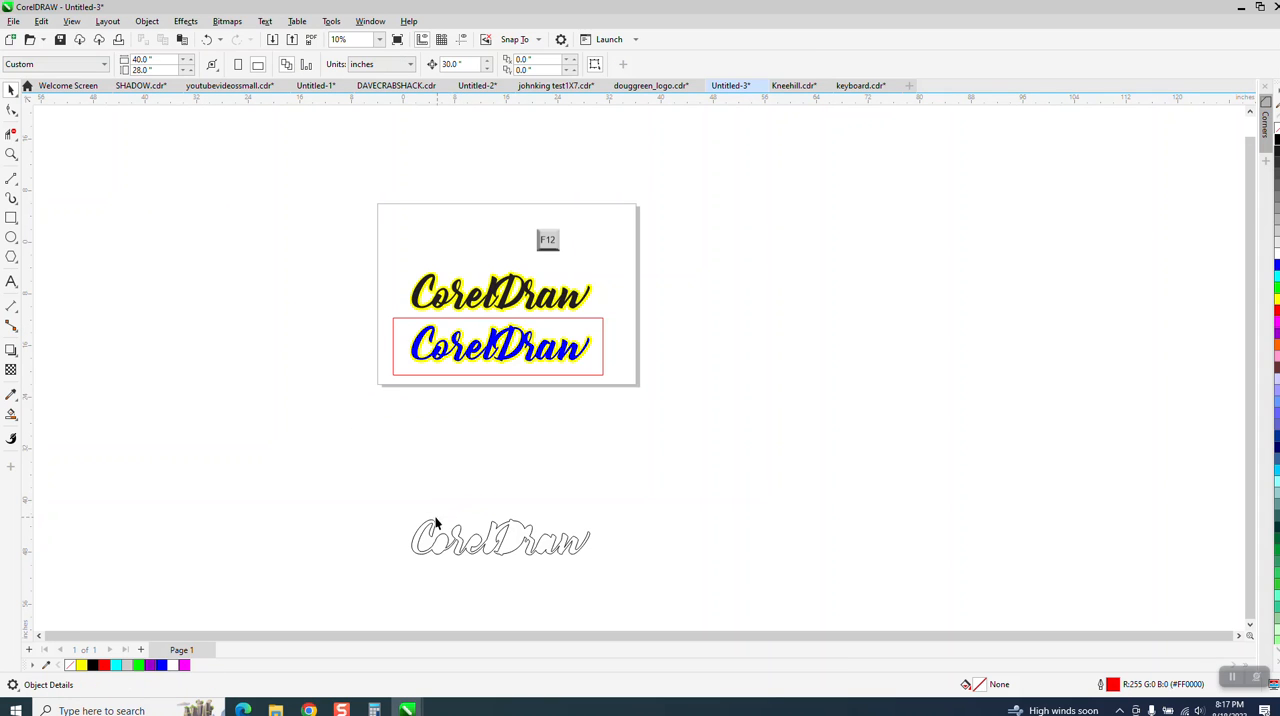
Step: Move the text contour 30 inches up onto the blue and yellow CorelDraw text and check its fit
left_click_drag(618, 578, 650, 577)
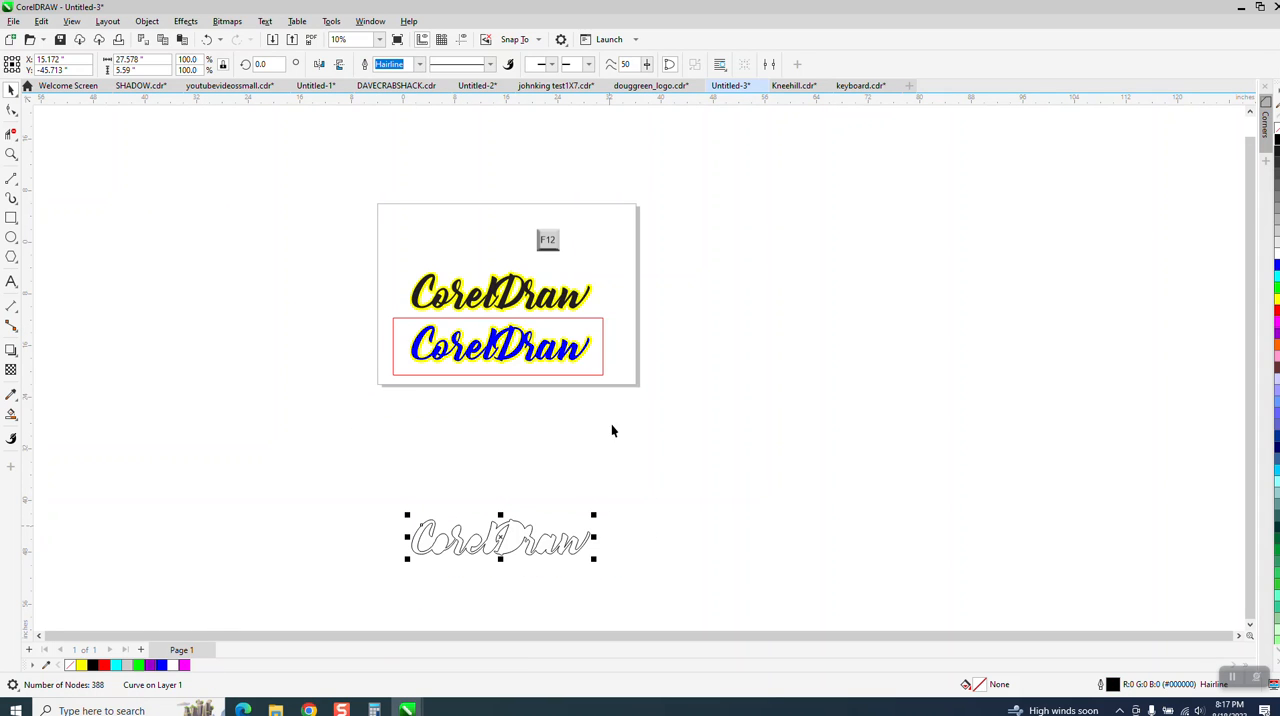
key("shift+Up")
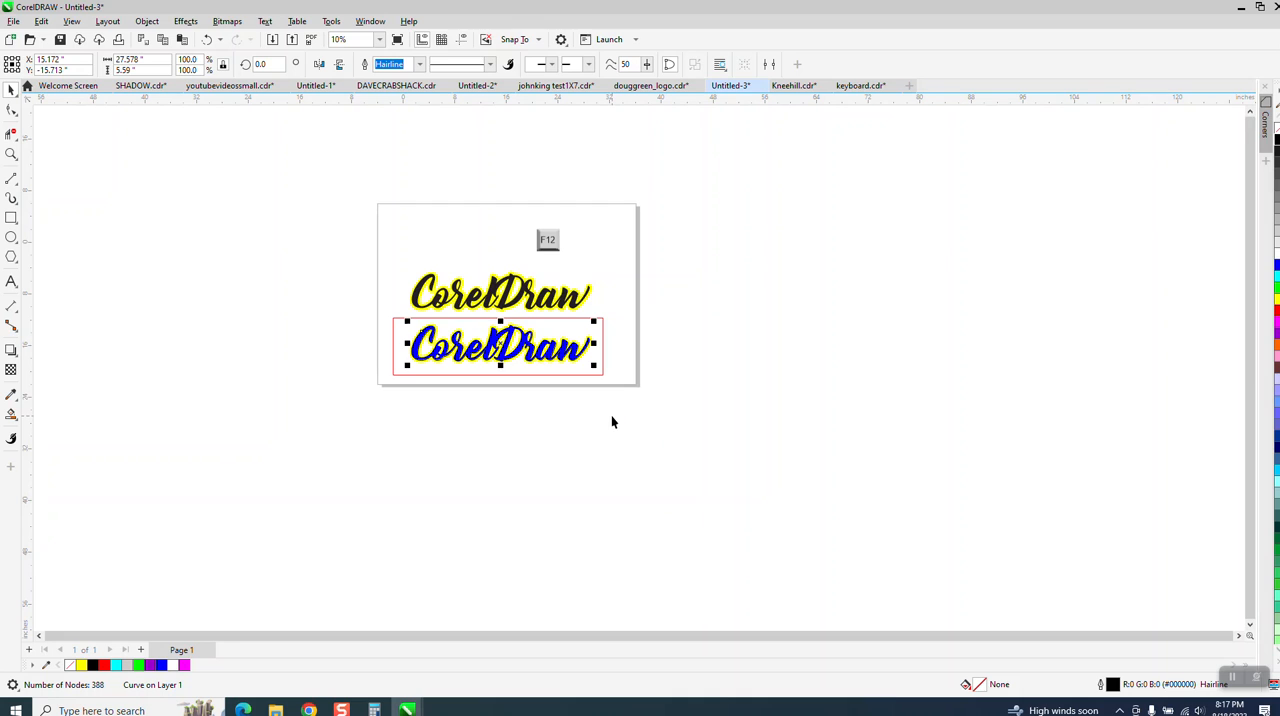
left_click(11, 154)
left_click_drag(468, 327, 693, 411)
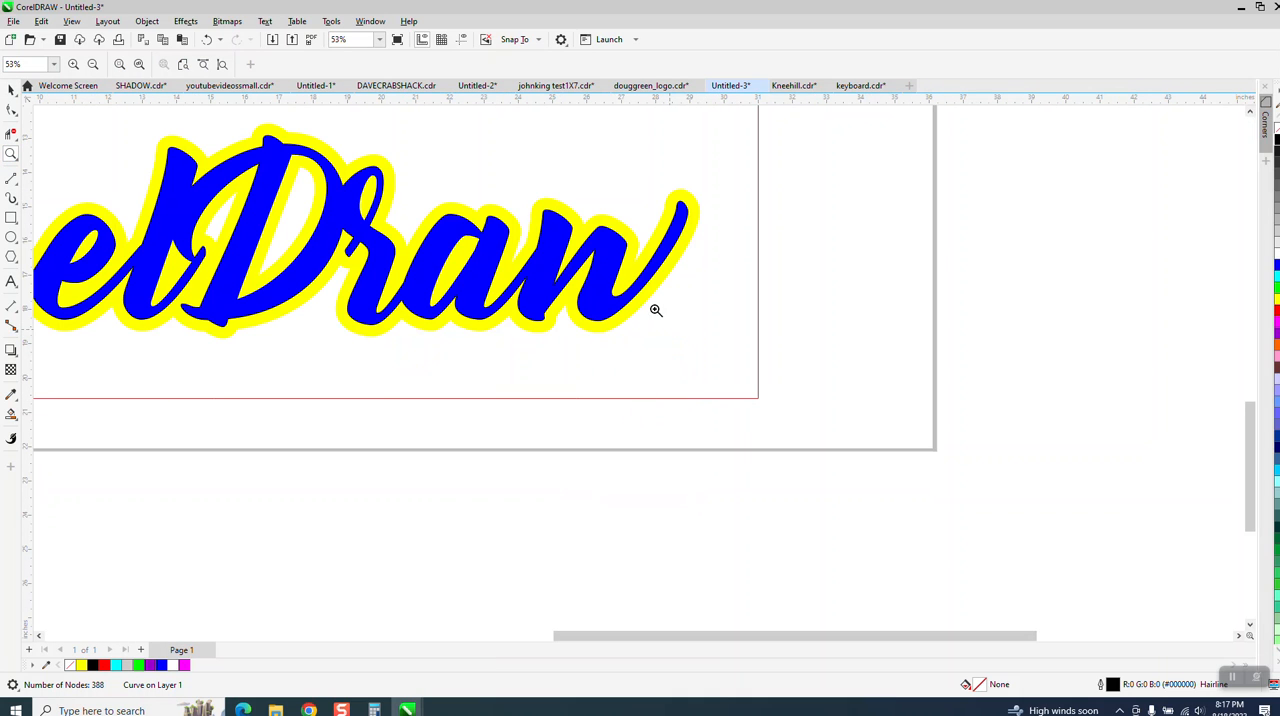
scroll(604, 320, "down", 2)
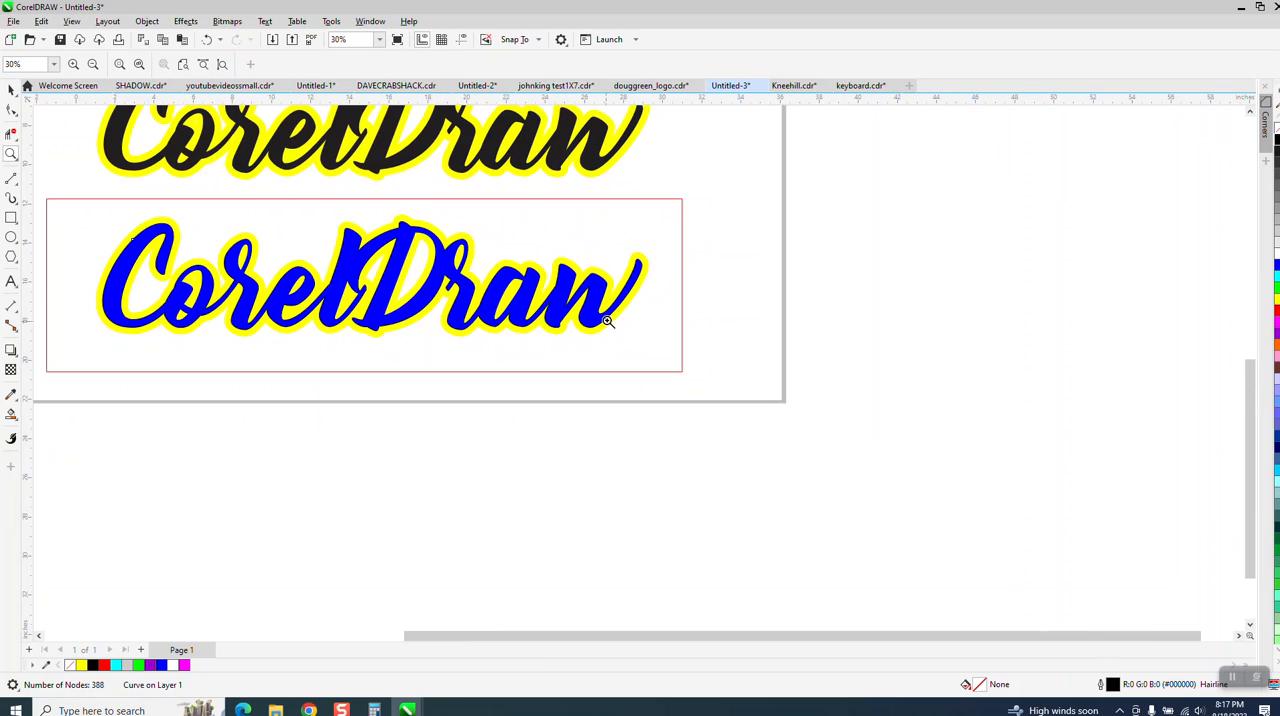
Step: Move the ill-fitting text contour 30 inches right off the blue and yellow text and delete it
left_click(11, 89)
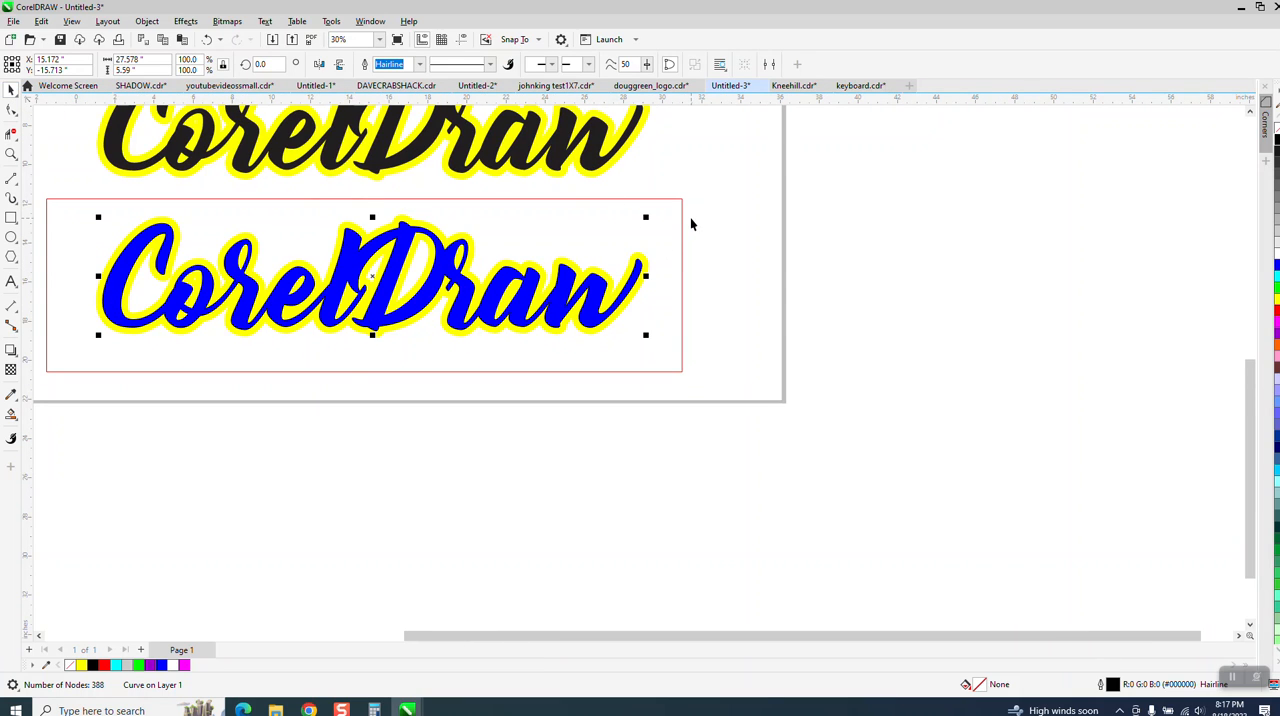
key("shift+Right")
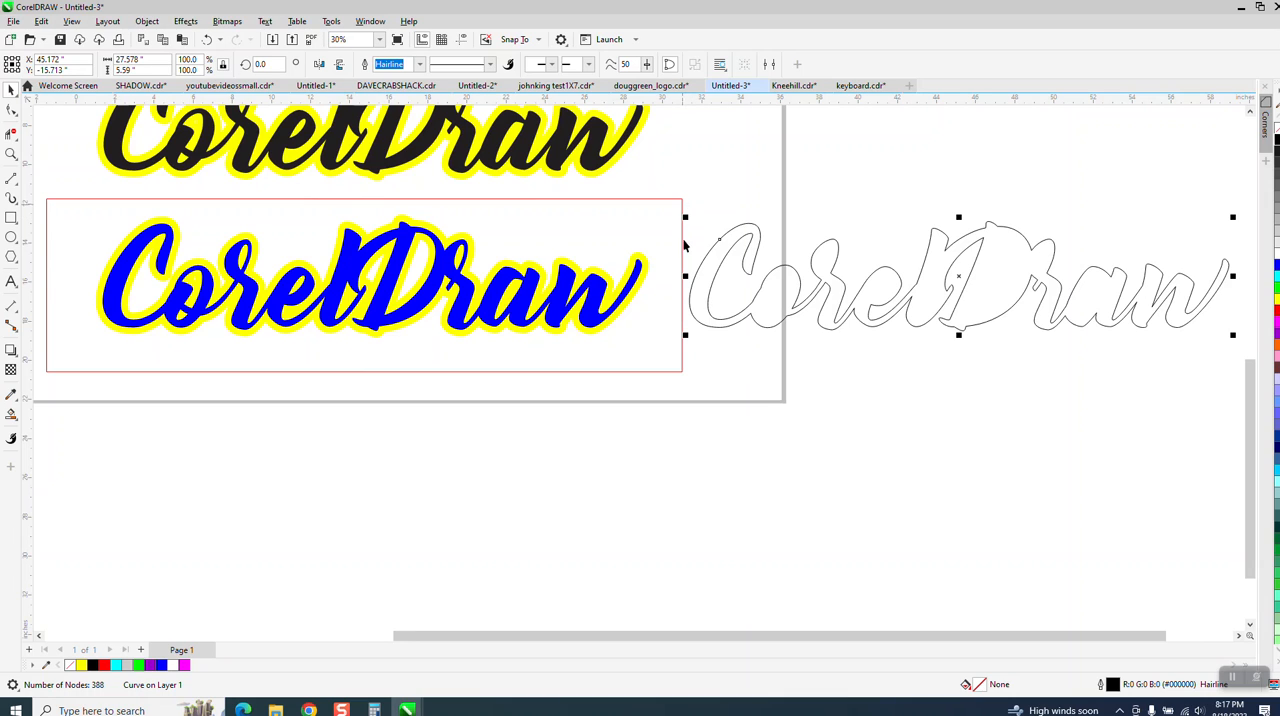
key("Delete")
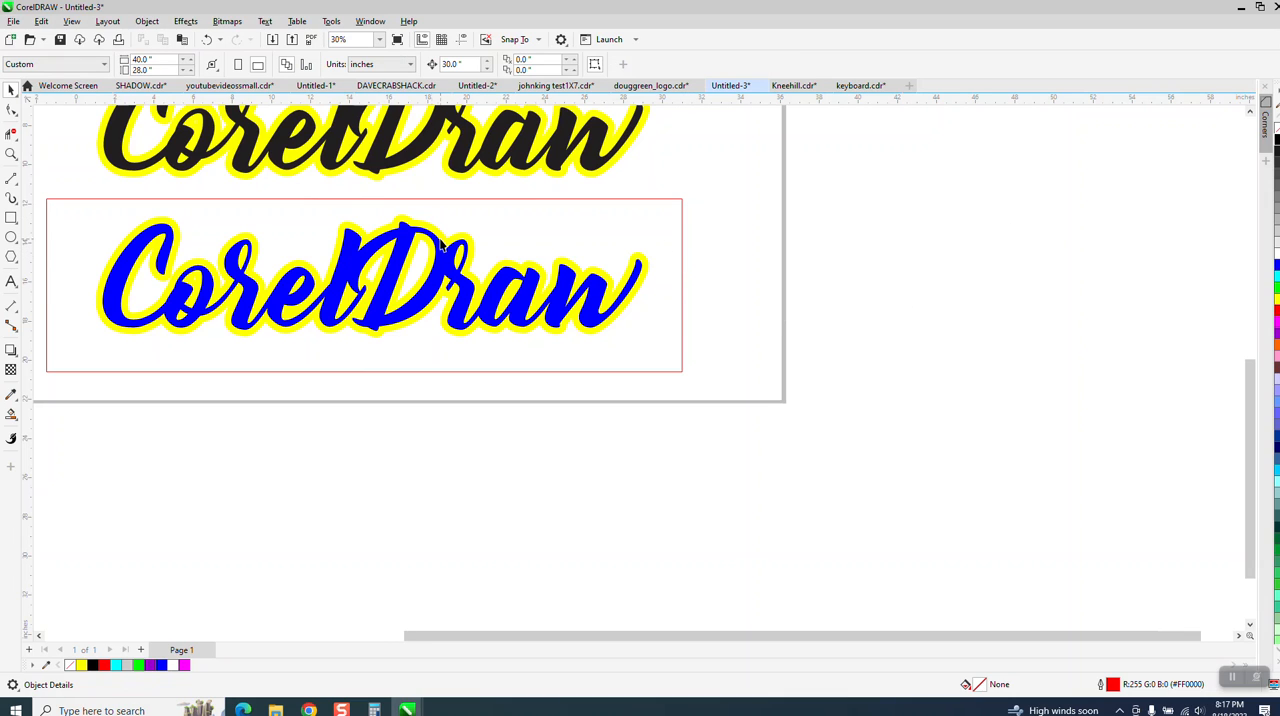
Step: Convert the thick outline of the lower yellow background text to an object
left_click(435, 234)
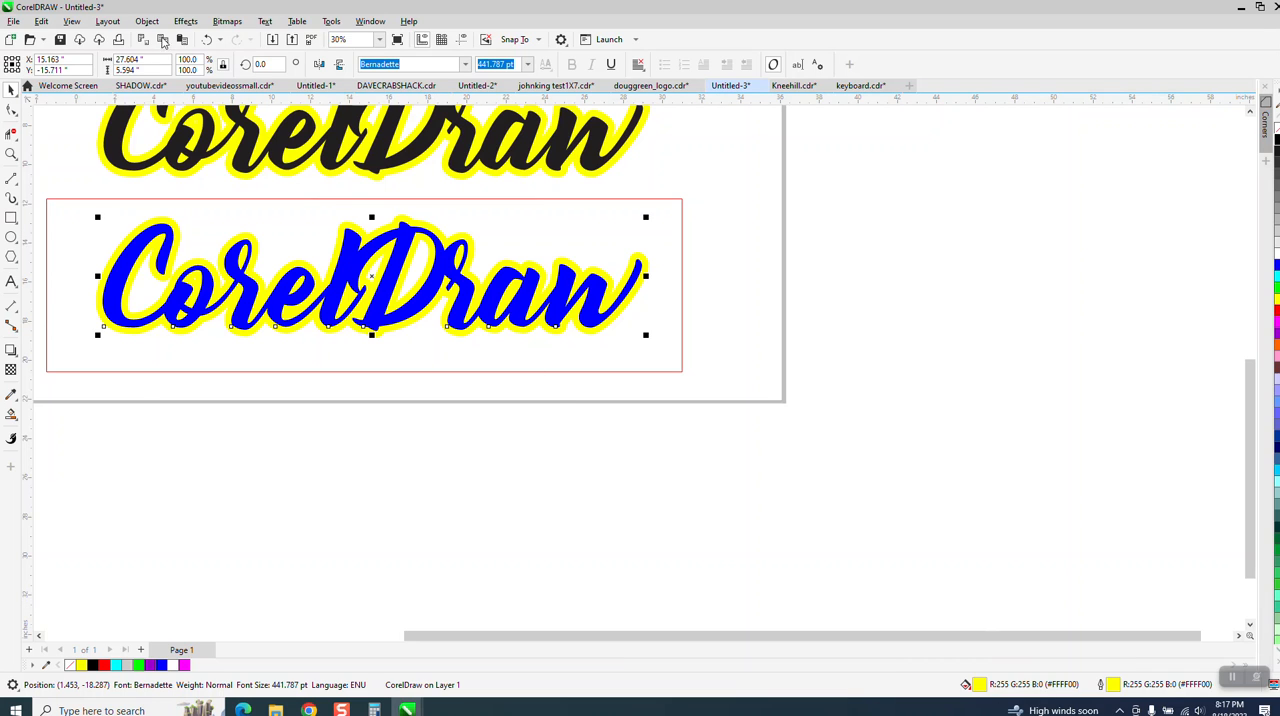
left_click(147, 21)
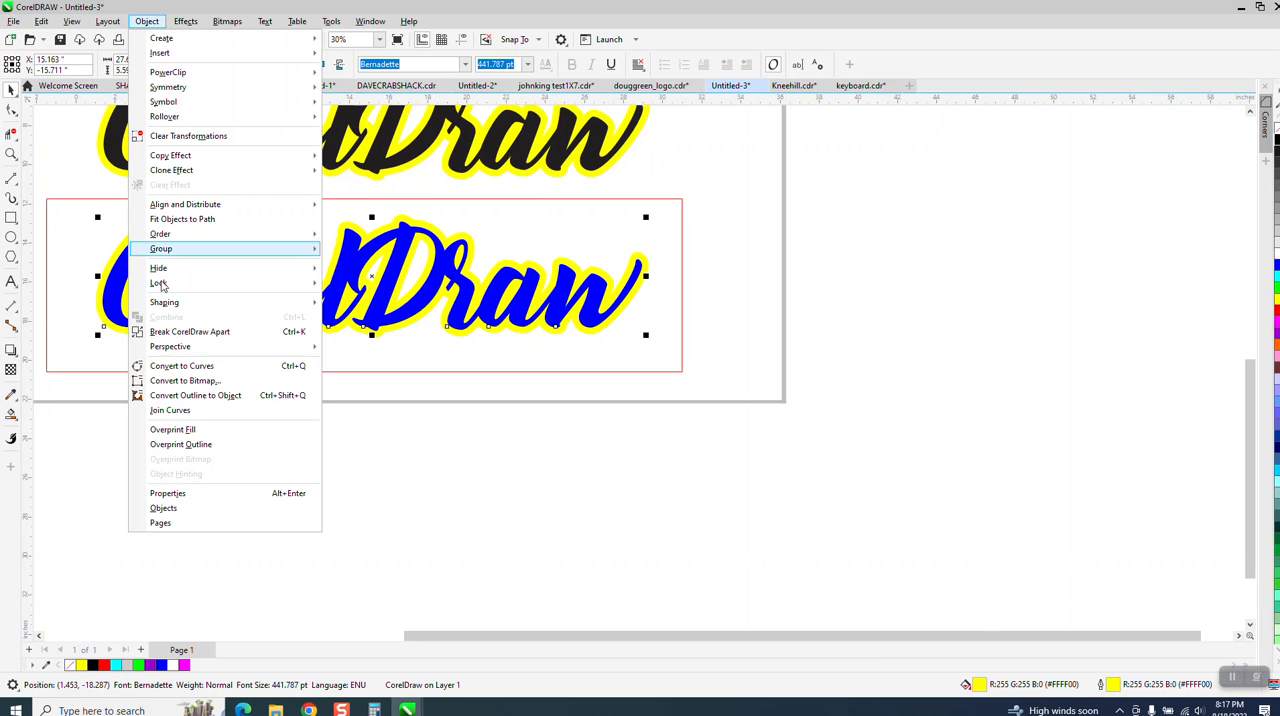
left_click(193, 396)
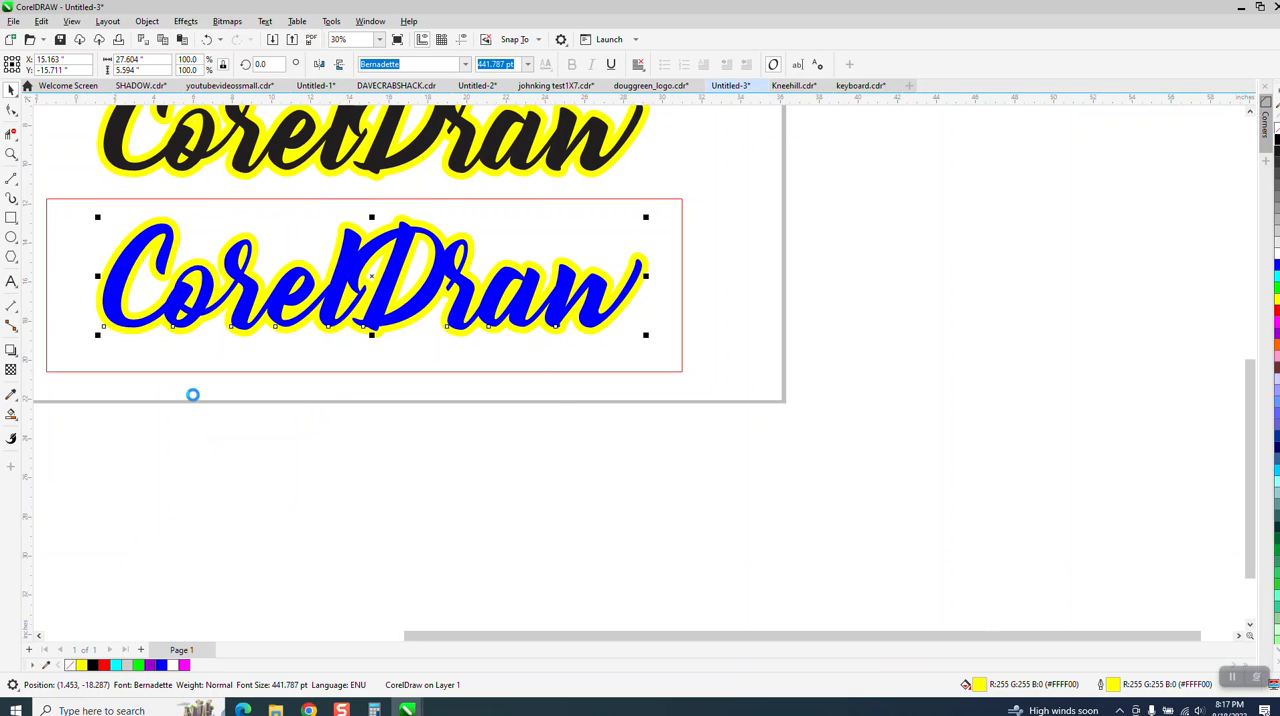
Step: Smart Fill the area around the yellow contour in green, and move the new shape 30 inches right and 30 inches down
left_click(11, 413)
left_click(75, 347)
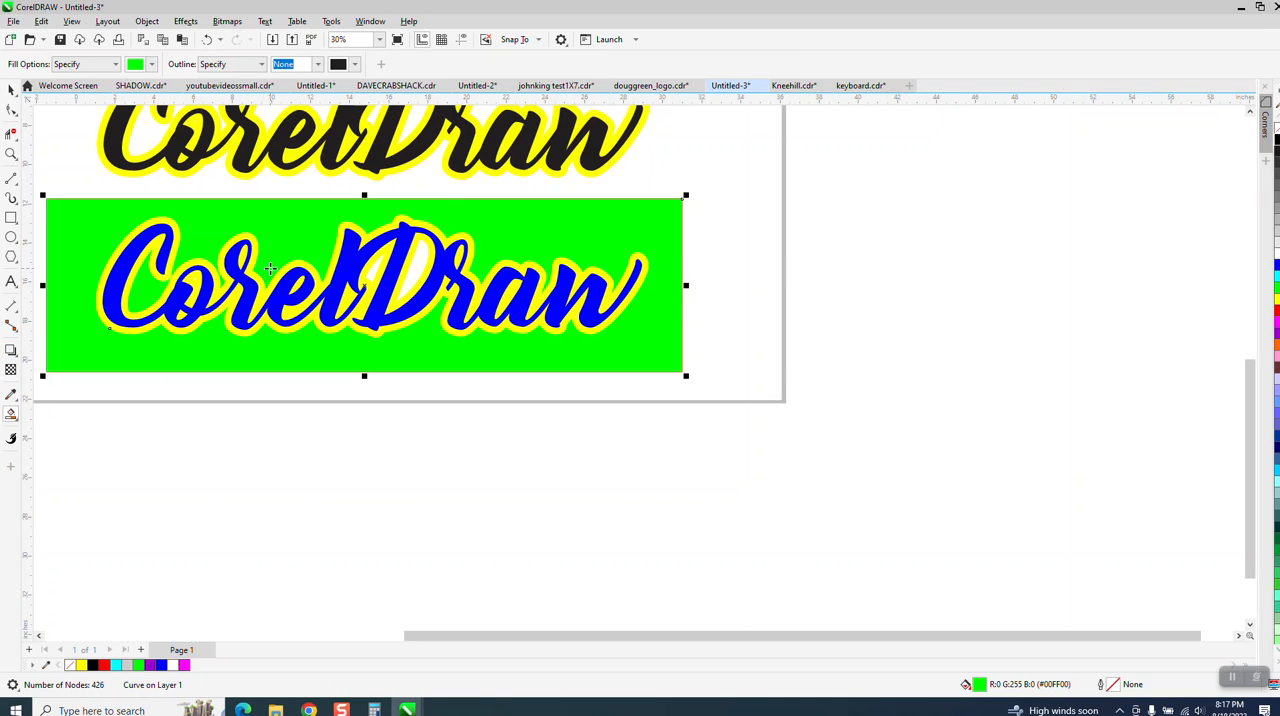
key("Right")
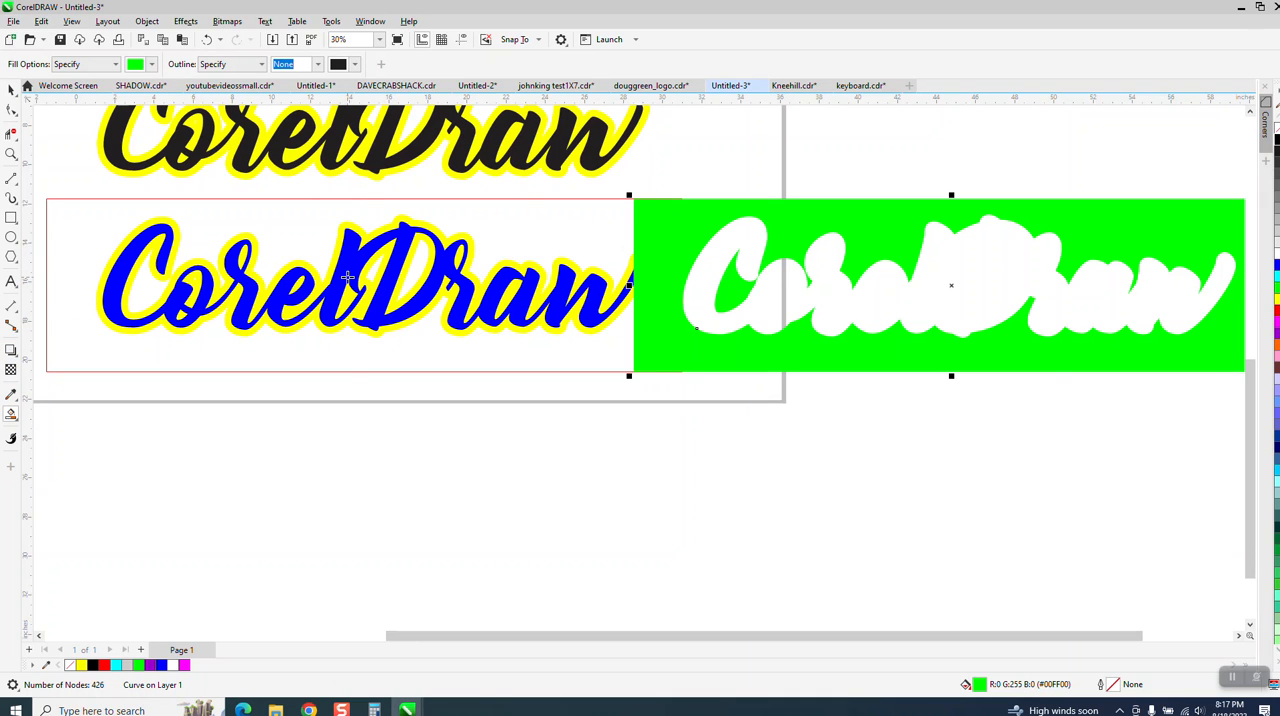
key("Down")
scroll(222, 284, "down", 3)
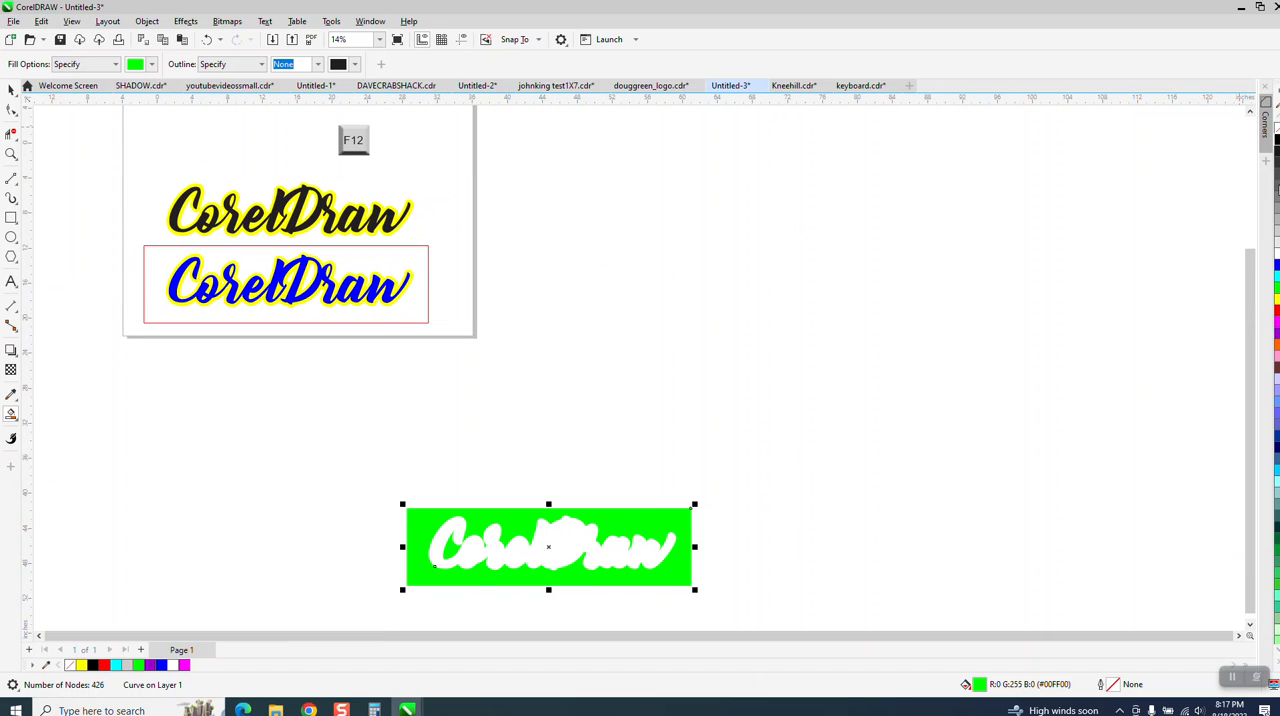
Step: Replace the green shape's fill with a black outline only, and break the curve apart
left_click(1277, 129)
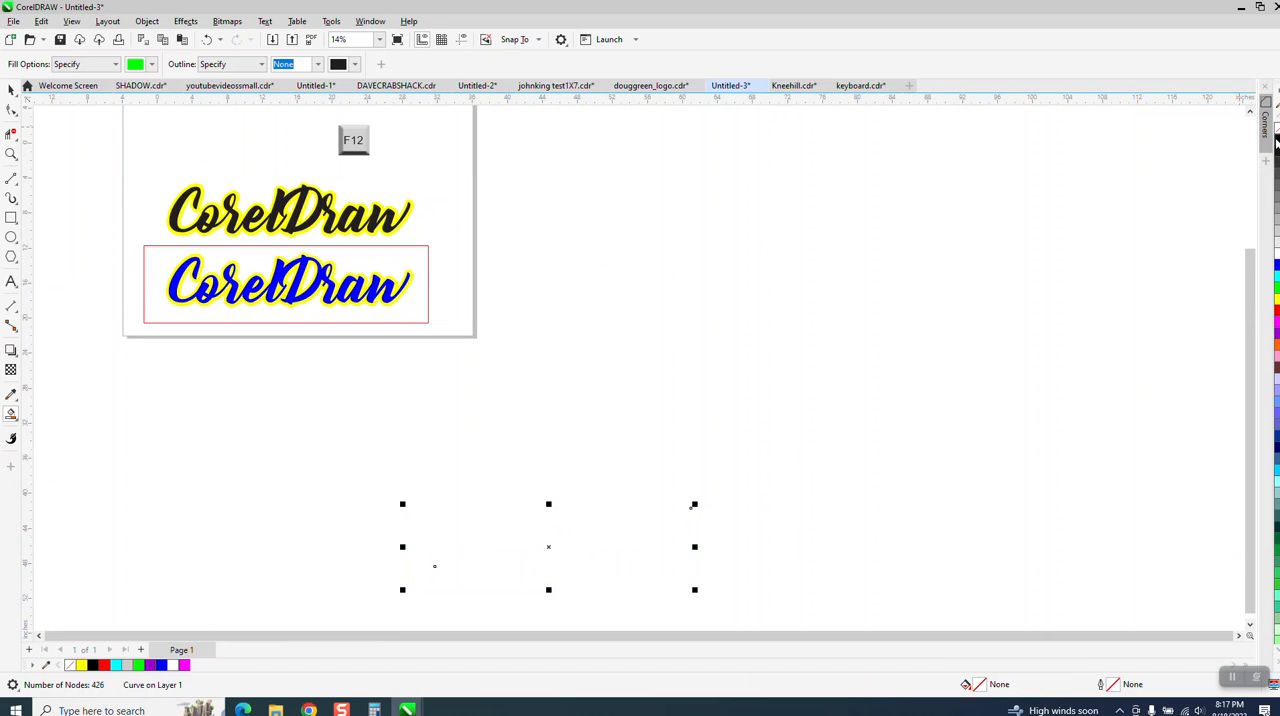
right_click(1277, 140)
left_click(147, 21)
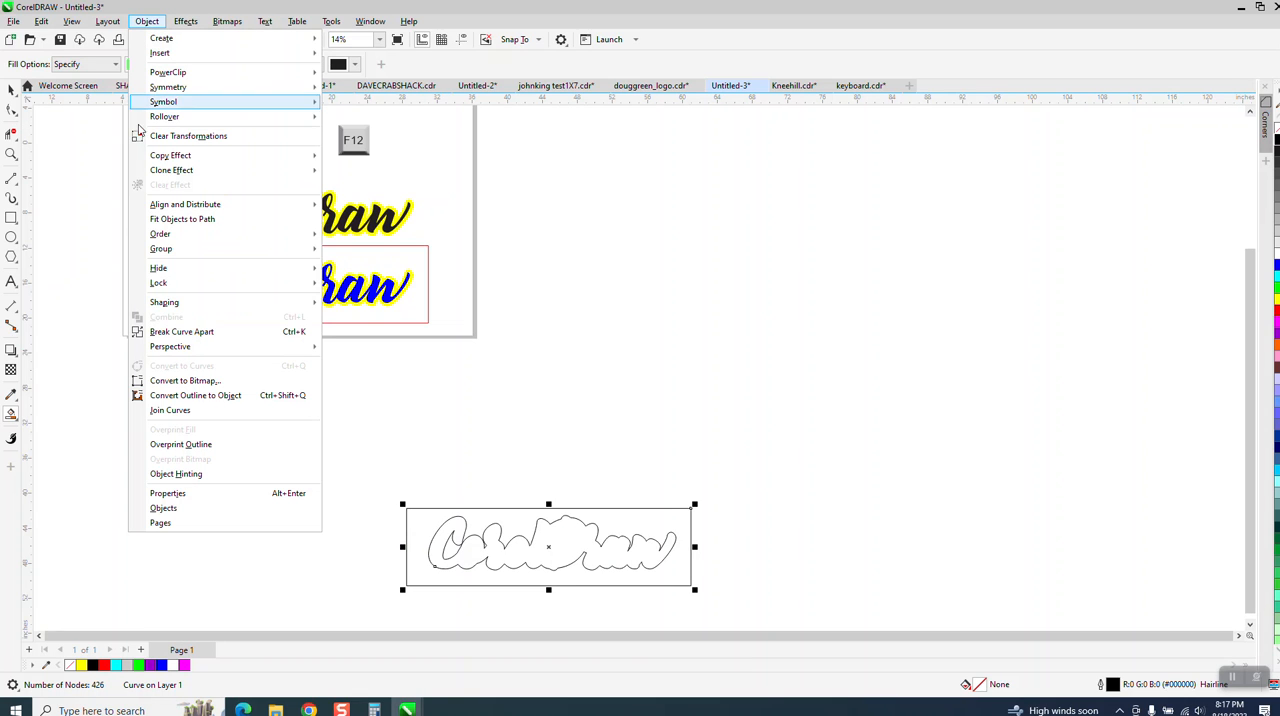
left_click(194, 330)
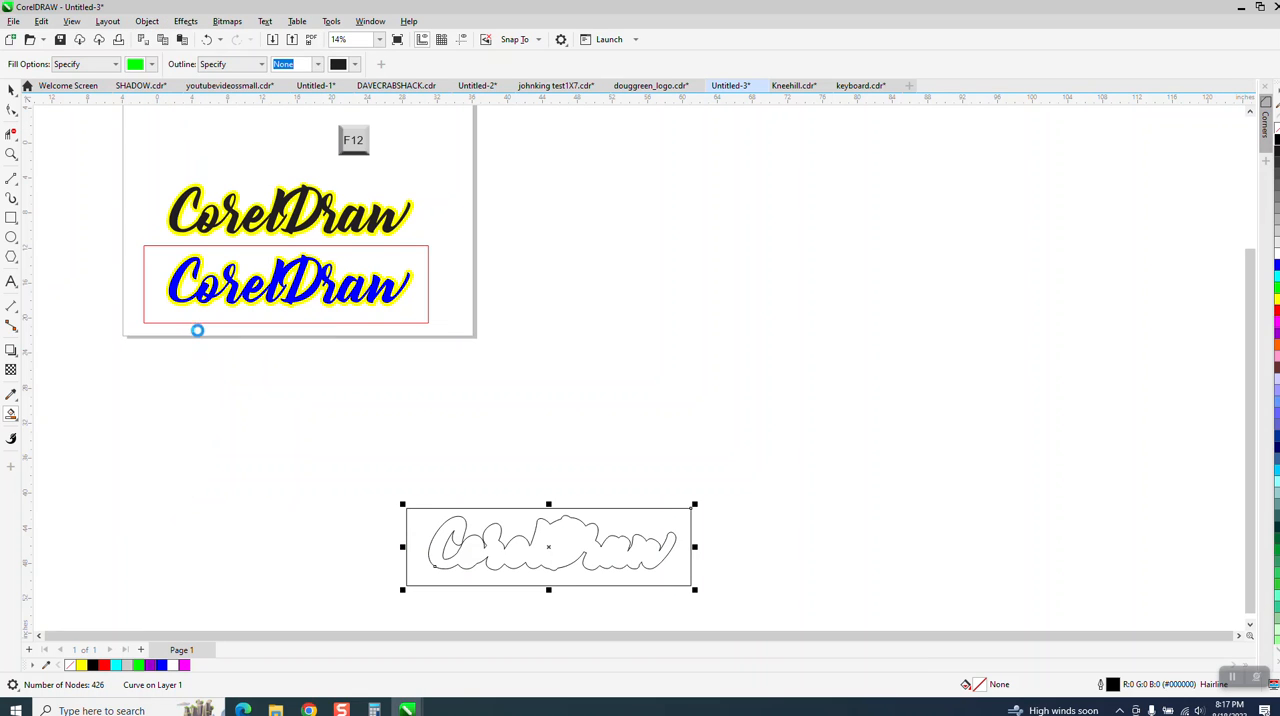
Step: Move the separated text contour 30 inches up and 30 inches left onto the blue and yellow CorelDraw text
left_click(572, 518)
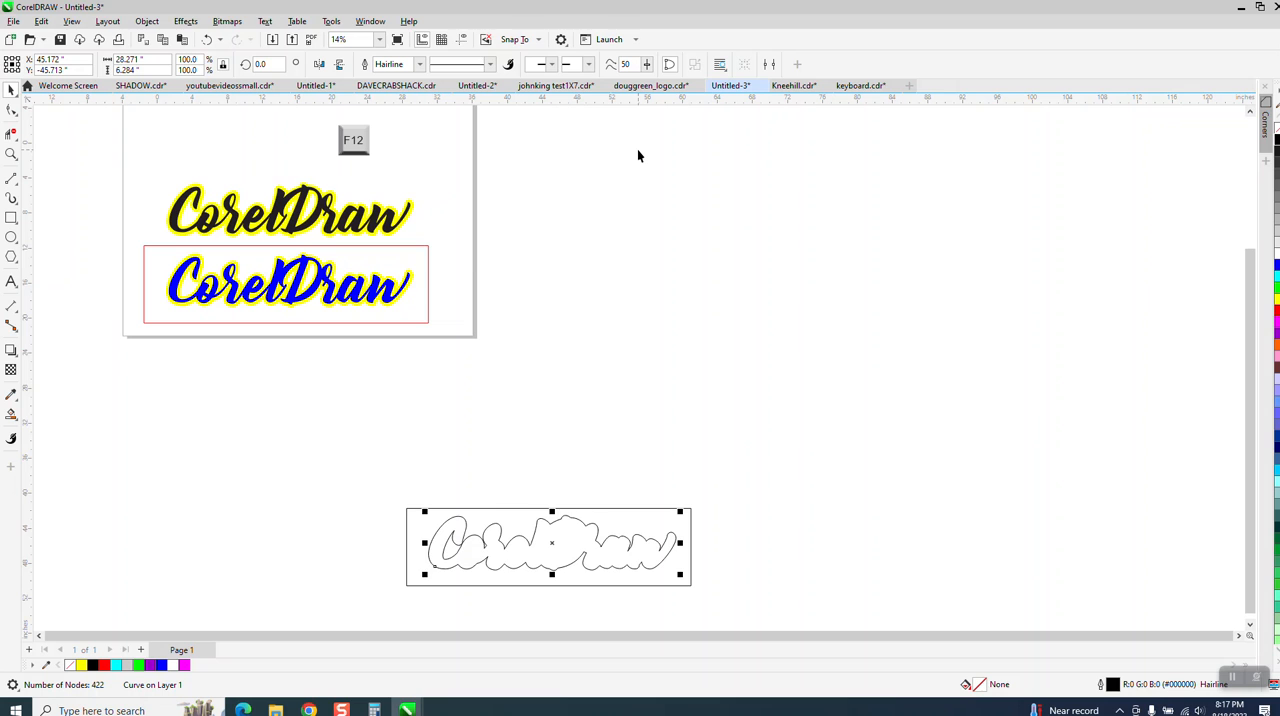
key("Up")
key("Left")
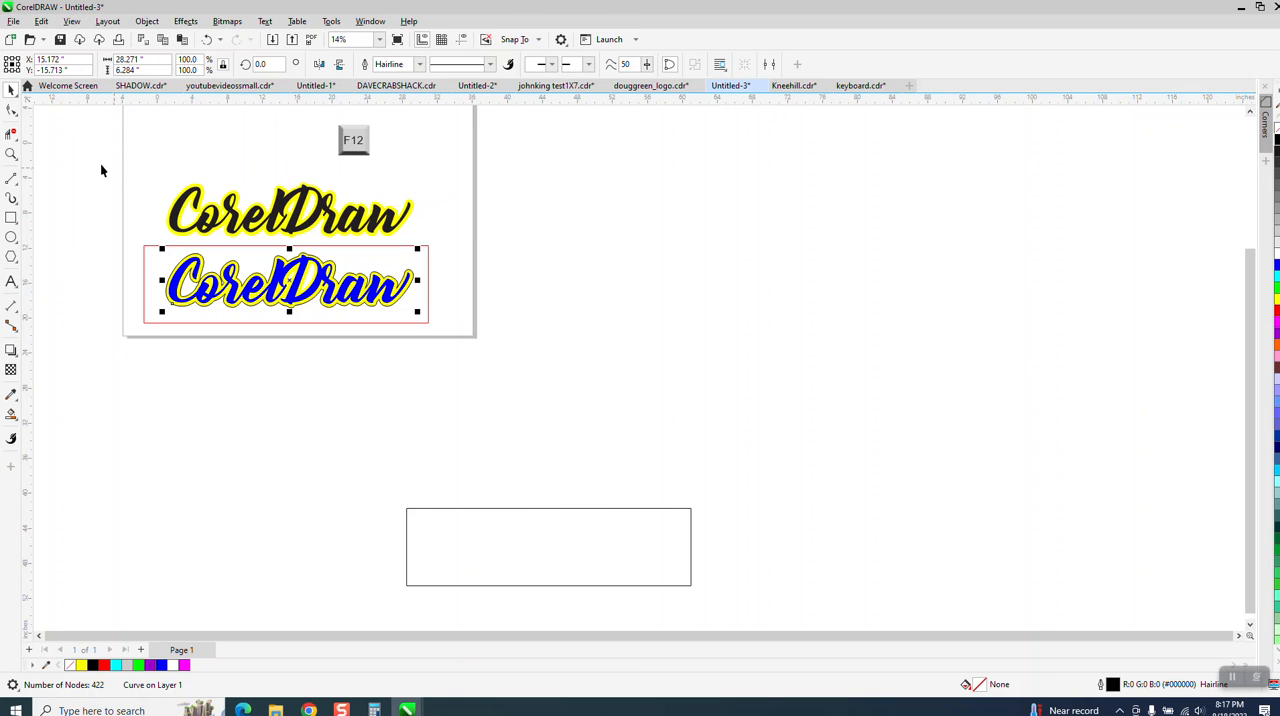
Step: Set the black text contour's outline width to 3.0 pt
left_click(12, 154)
left_click_drag(181, 239, 487, 356)
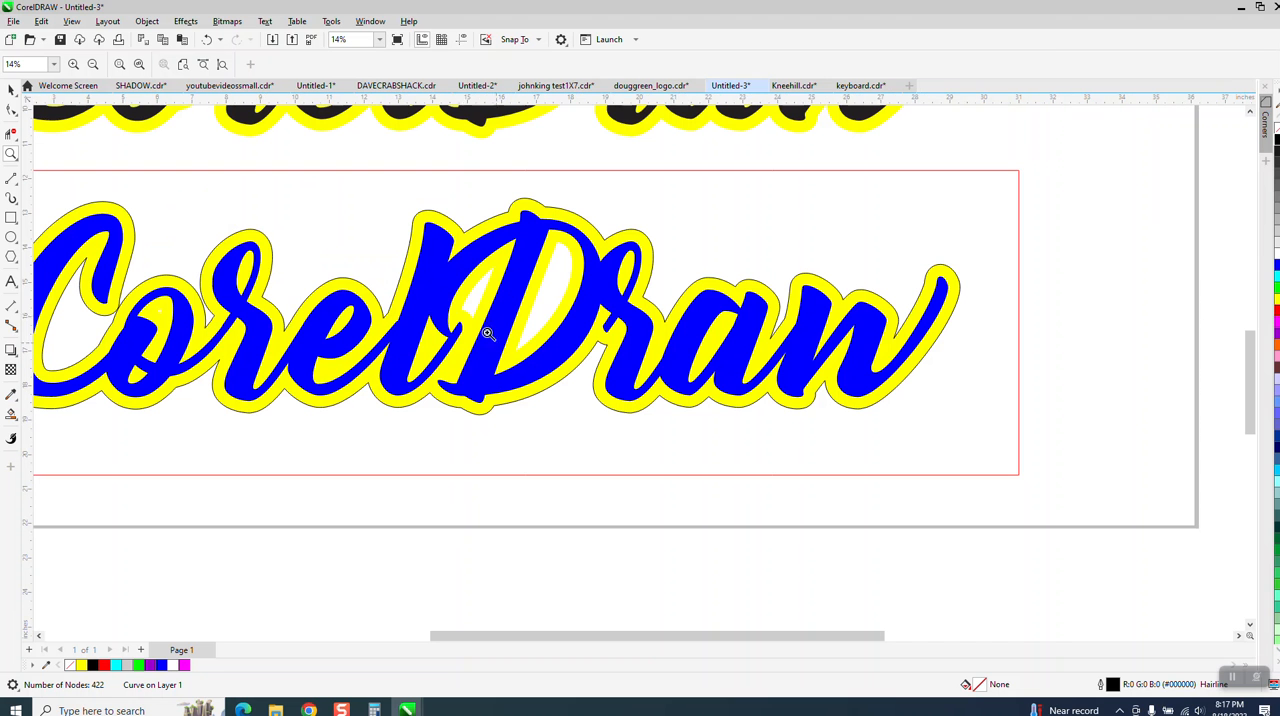
left_click(10, 90)
left_click(421, 64)
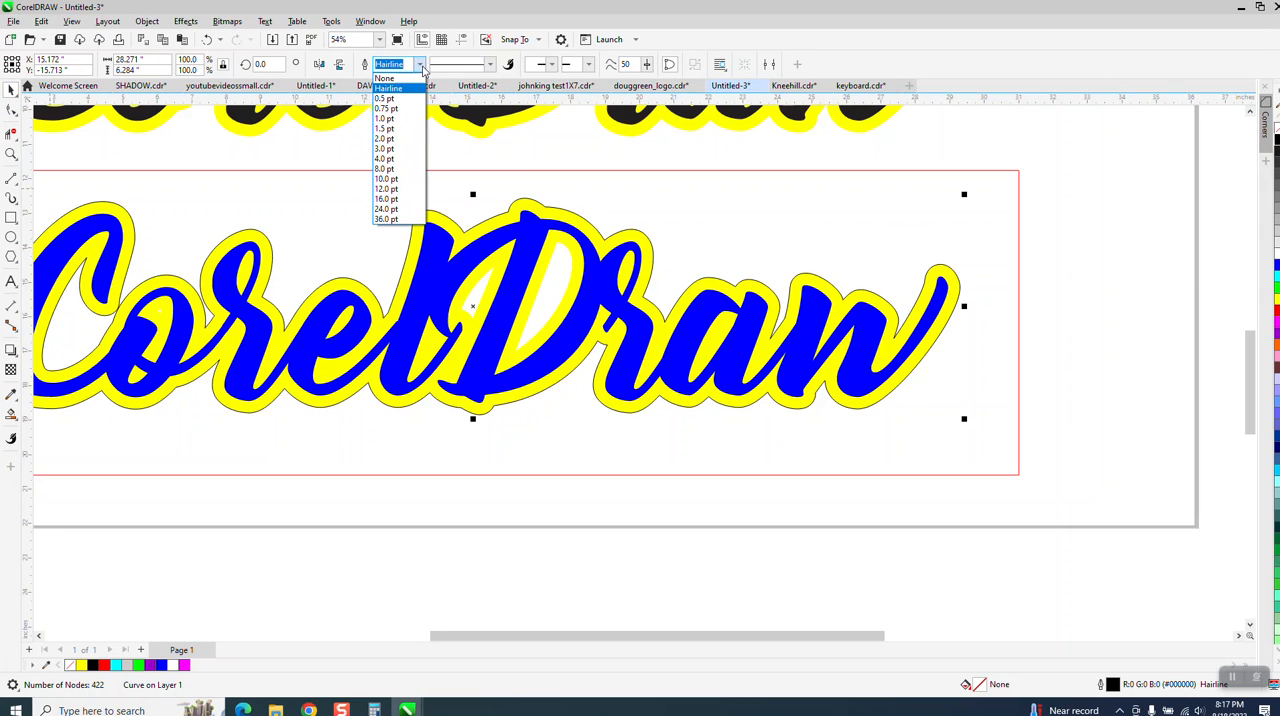
left_click(386, 148)
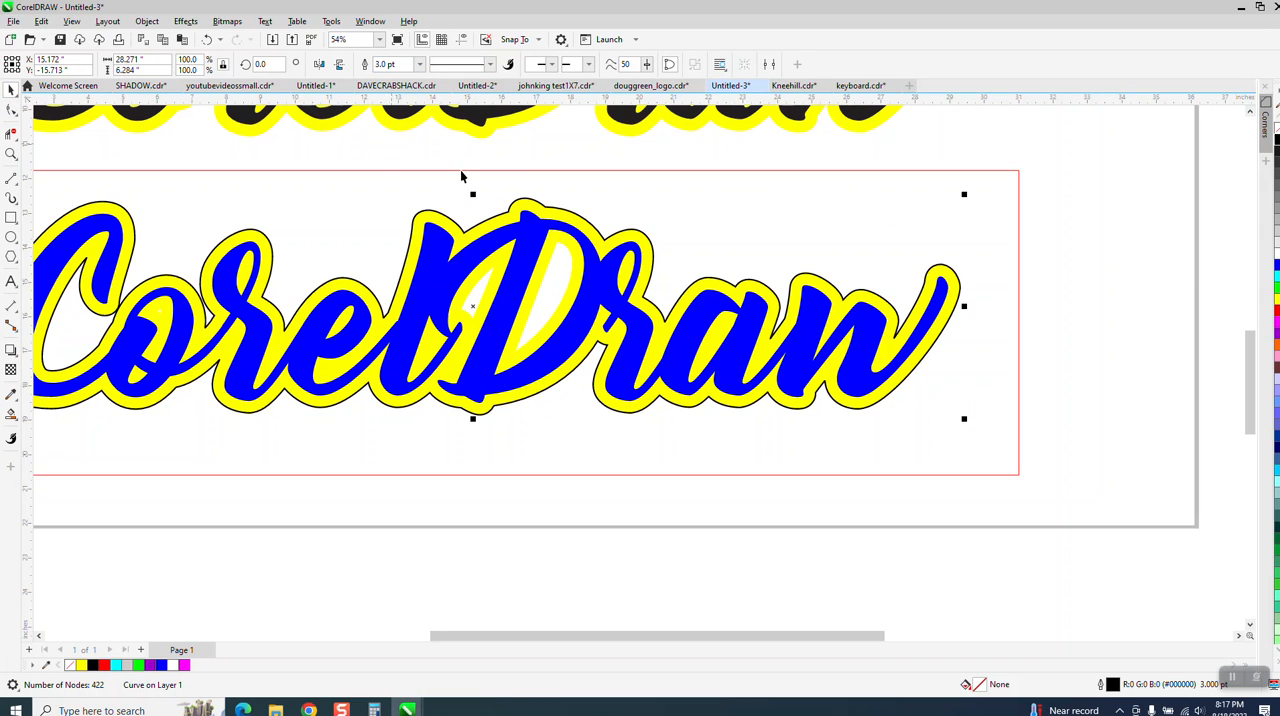
Step: Drag the black contour down and right off the blue and yellow text, and undo the move
scroll(541, 203, "down", 2)
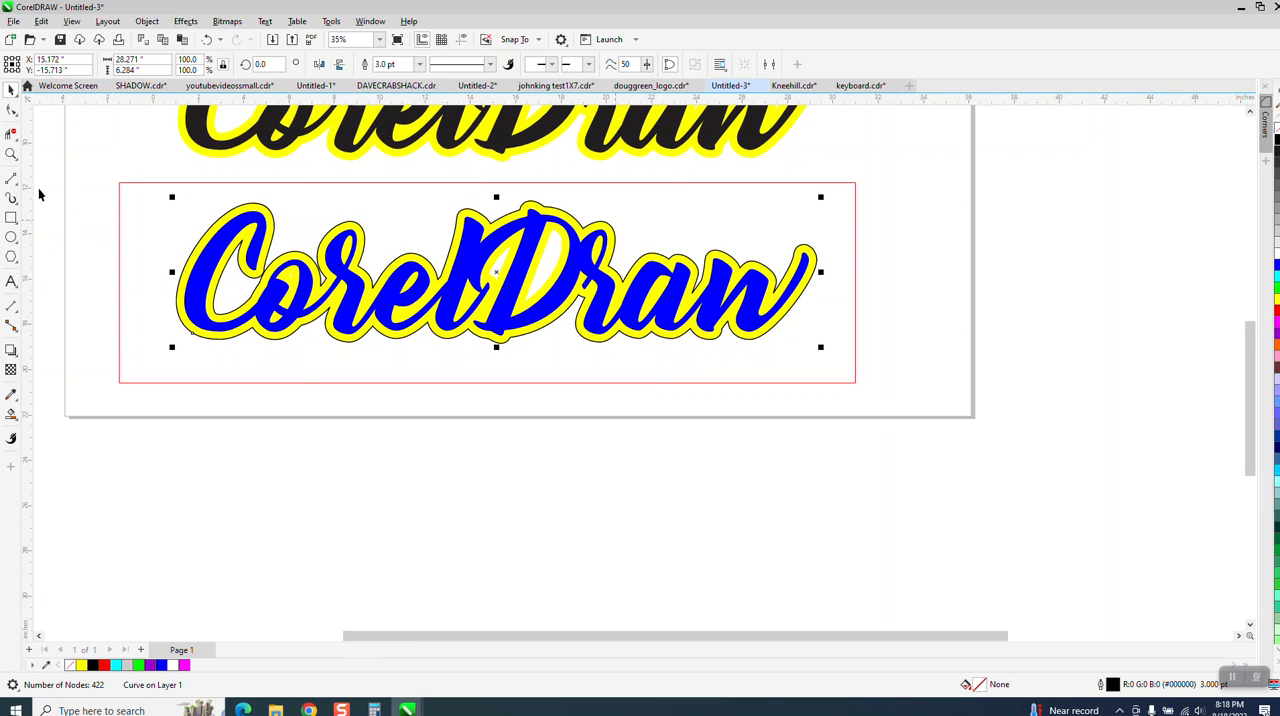
left_click_drag(545, 215, 763, 366)
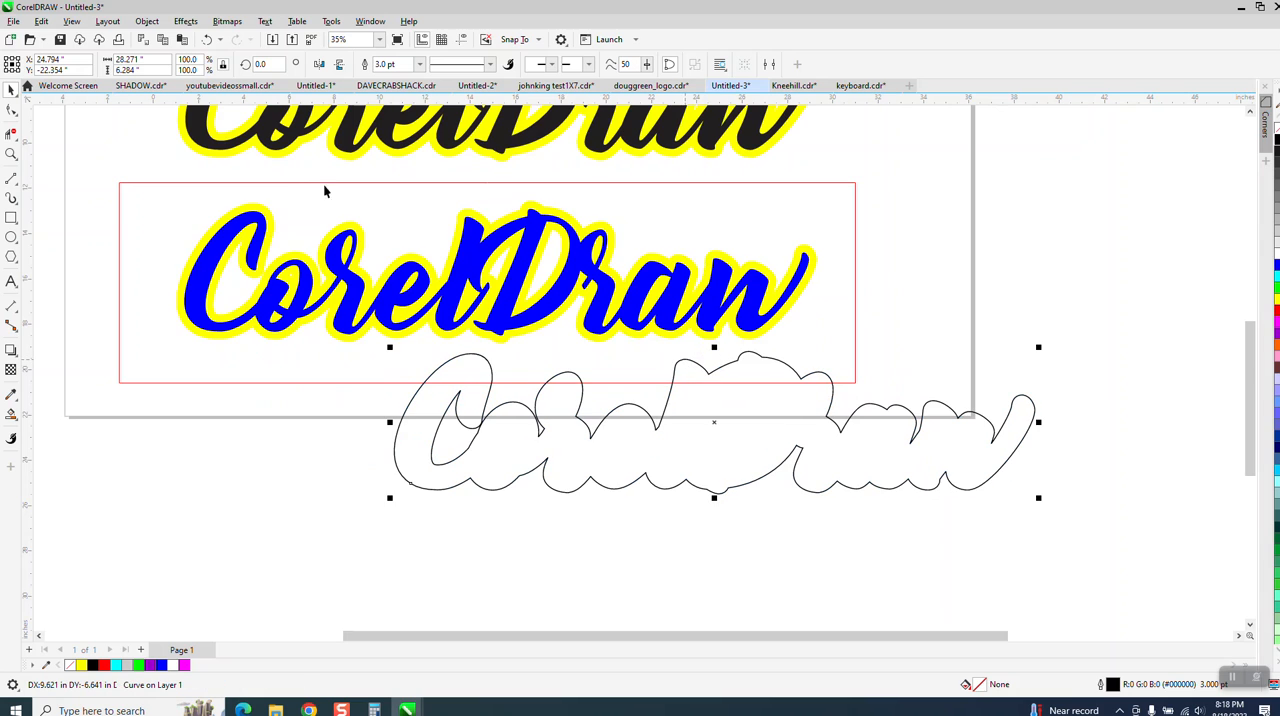
left_click(207, 39)
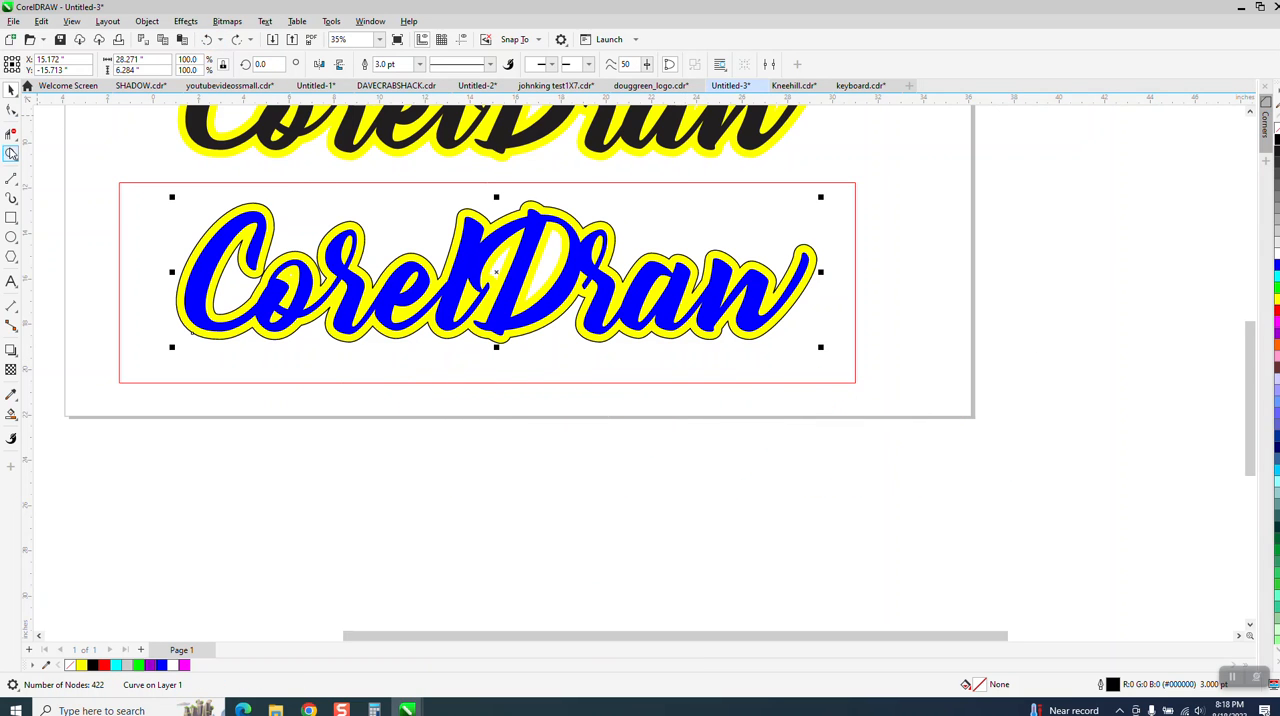
Step: Smart Fill the white opening inside the D, then replace its fill with a black outline only
left_click(11, 153)
left_click_drag(449, 216, 695, 368)
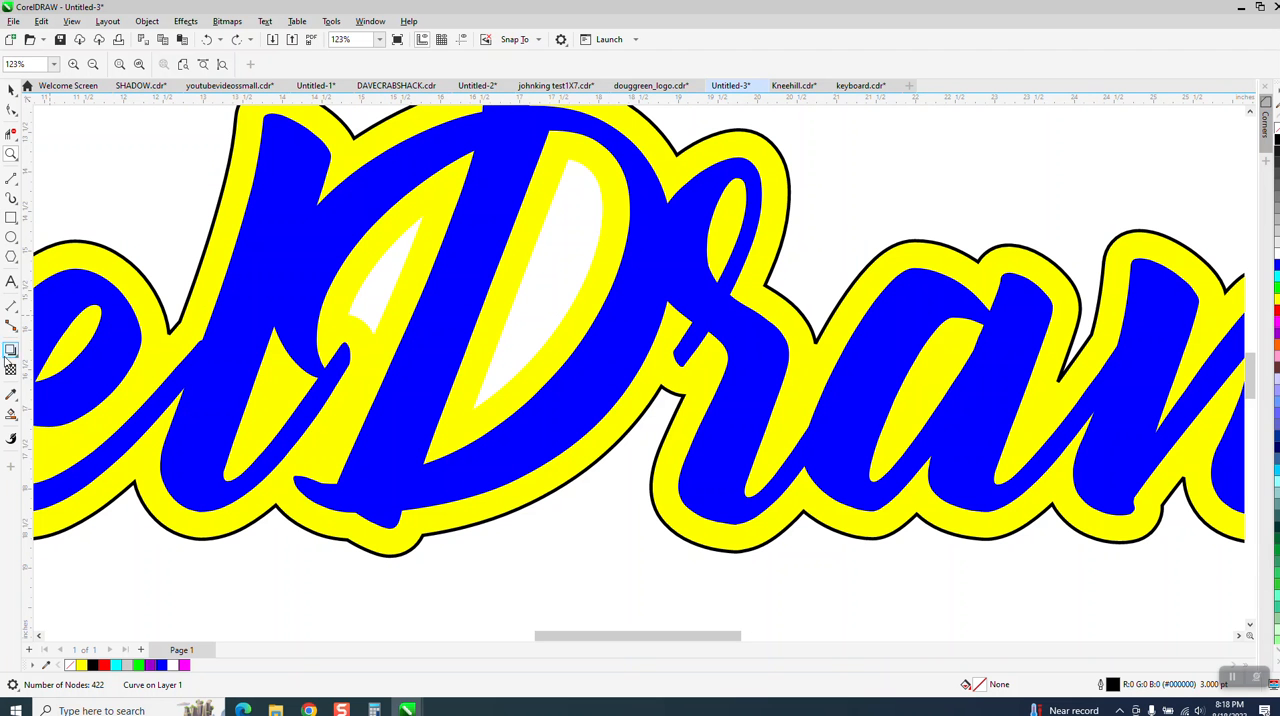
left_click(13, 416)
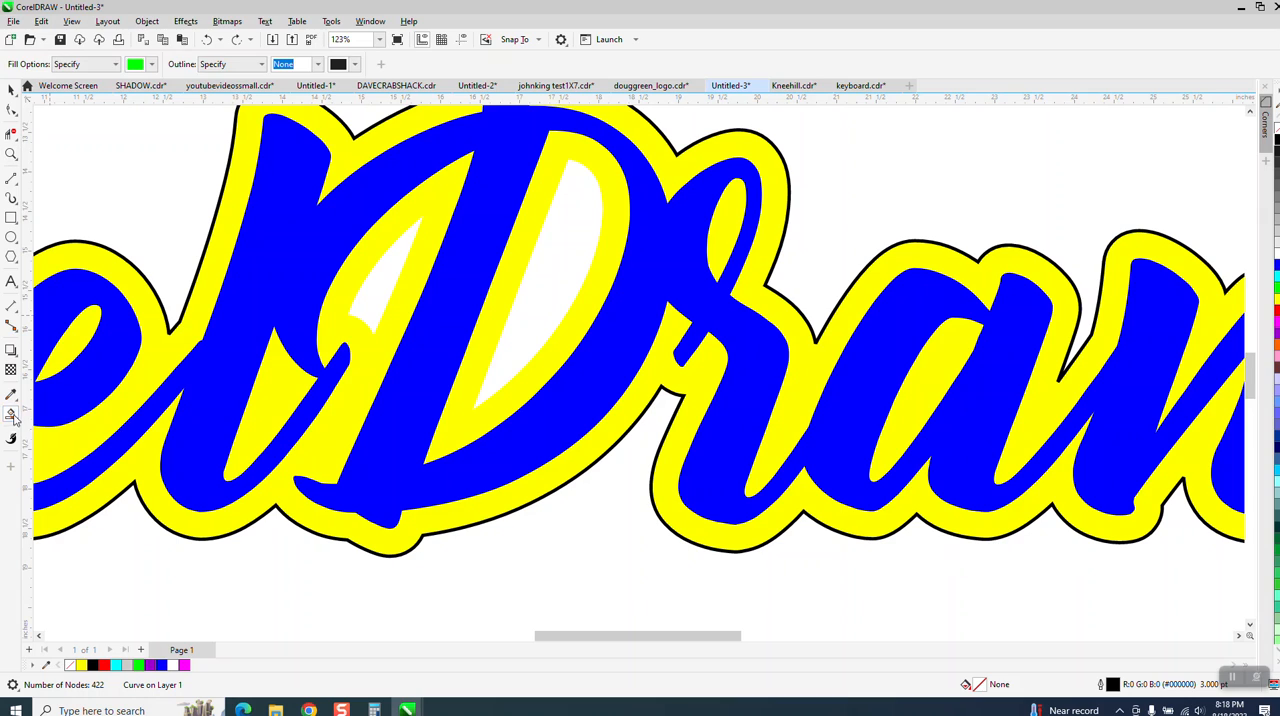
left_click(540, 309)
left_click(1276, 126)
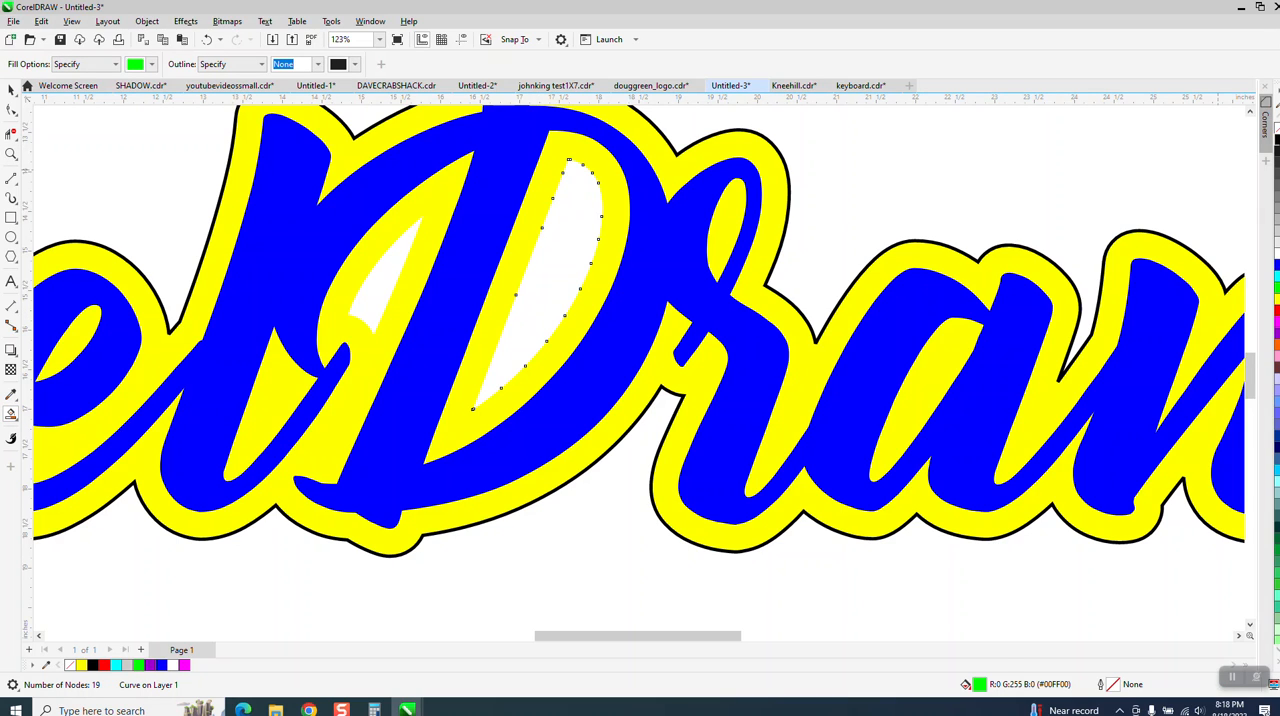
right_click(1276, 141)
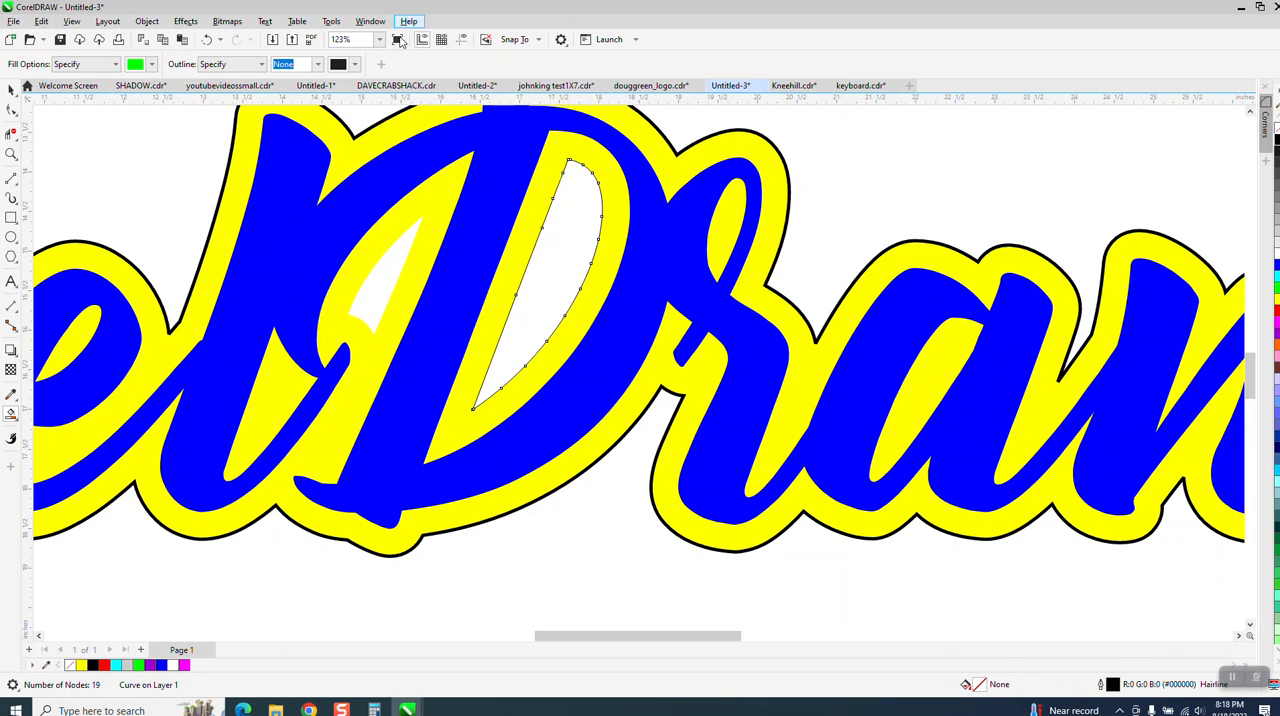
Step: Set the Smart Fill outline width to 1.008 pt and convert the D opening's outline to an object
left_click(318, 64)
left_click(290, 118)
left_click(147, 21)
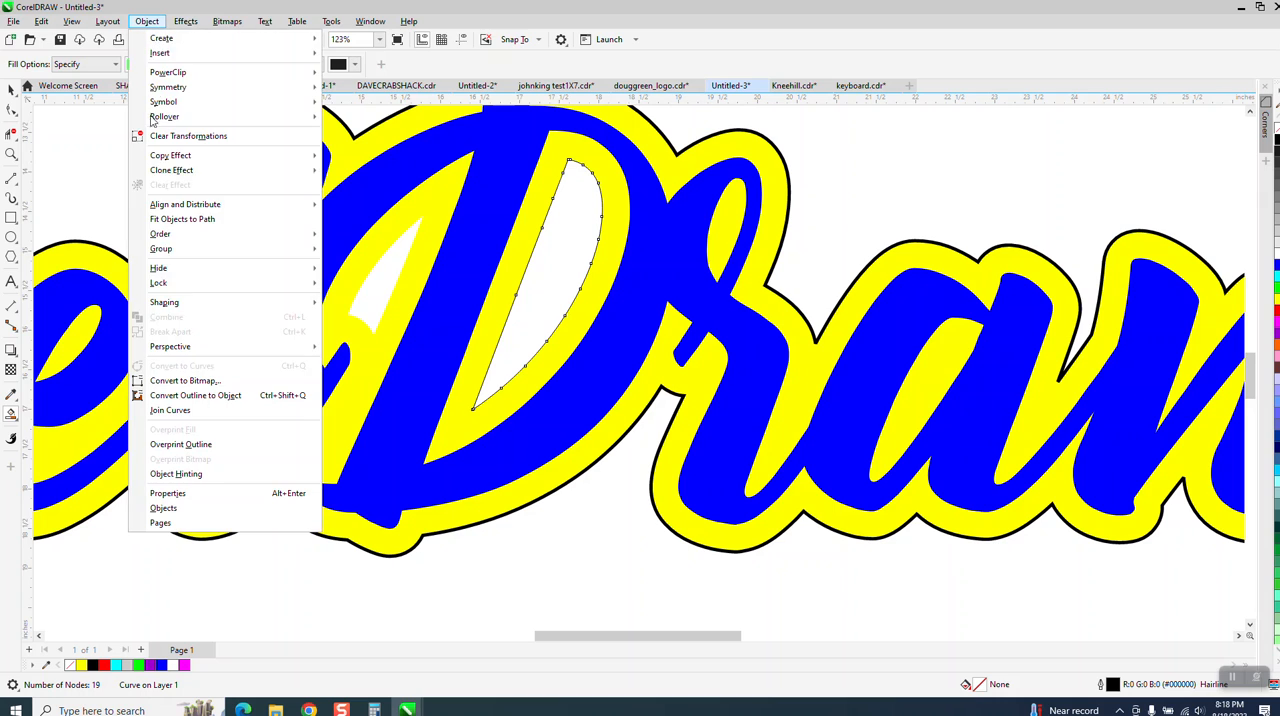
left_click(190, 396)
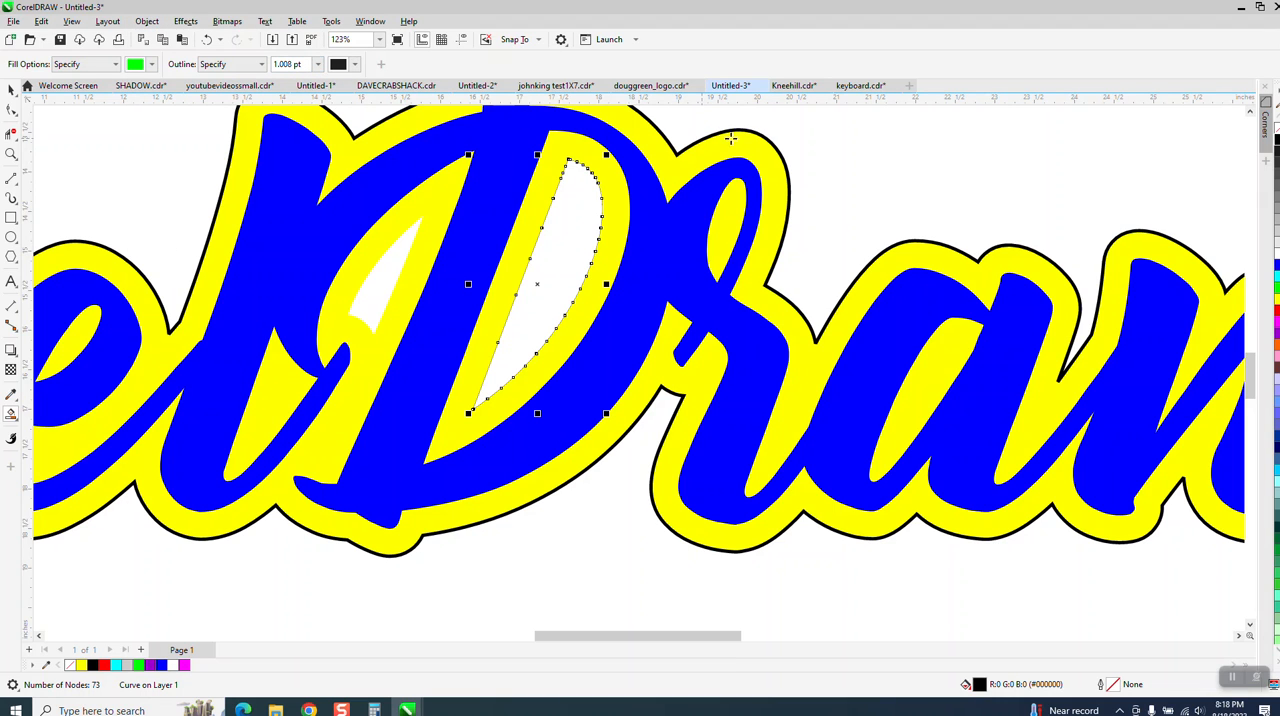
Step: Set the outline width of the converted D opening curve to 3.0 pt
left_click(11, 89)
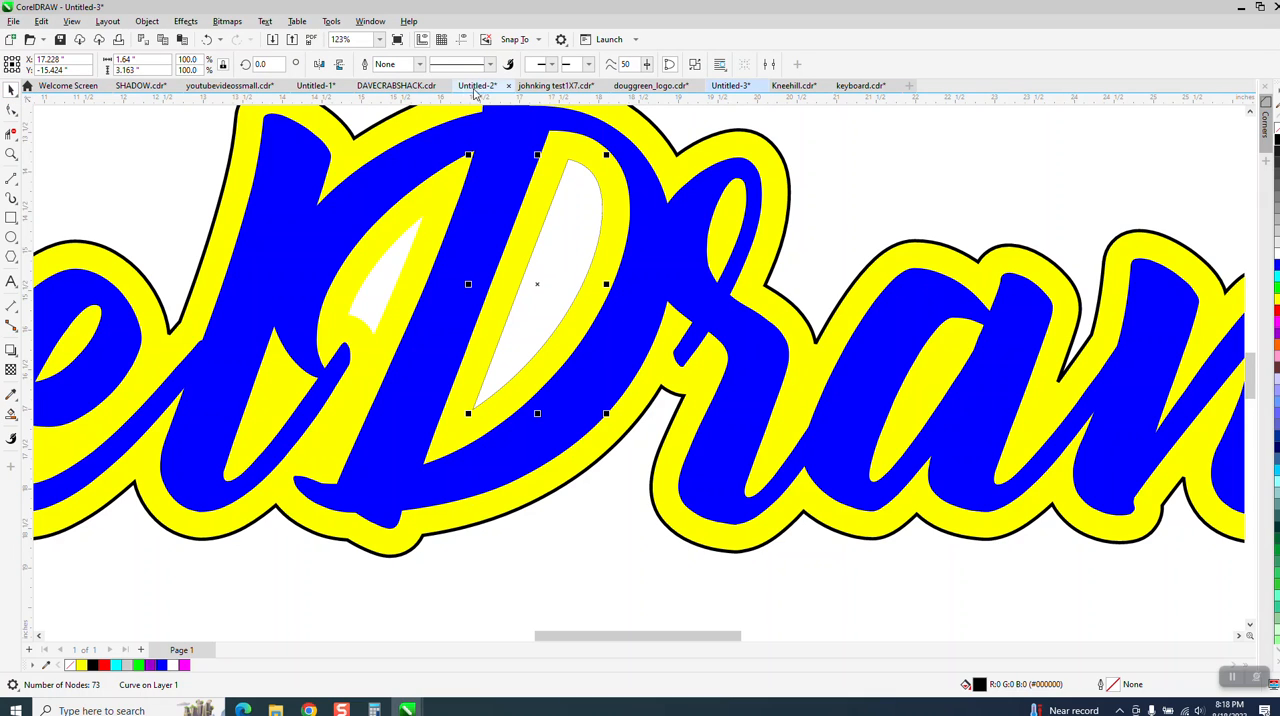
left_click(420, 64)
left_click(392, 152)
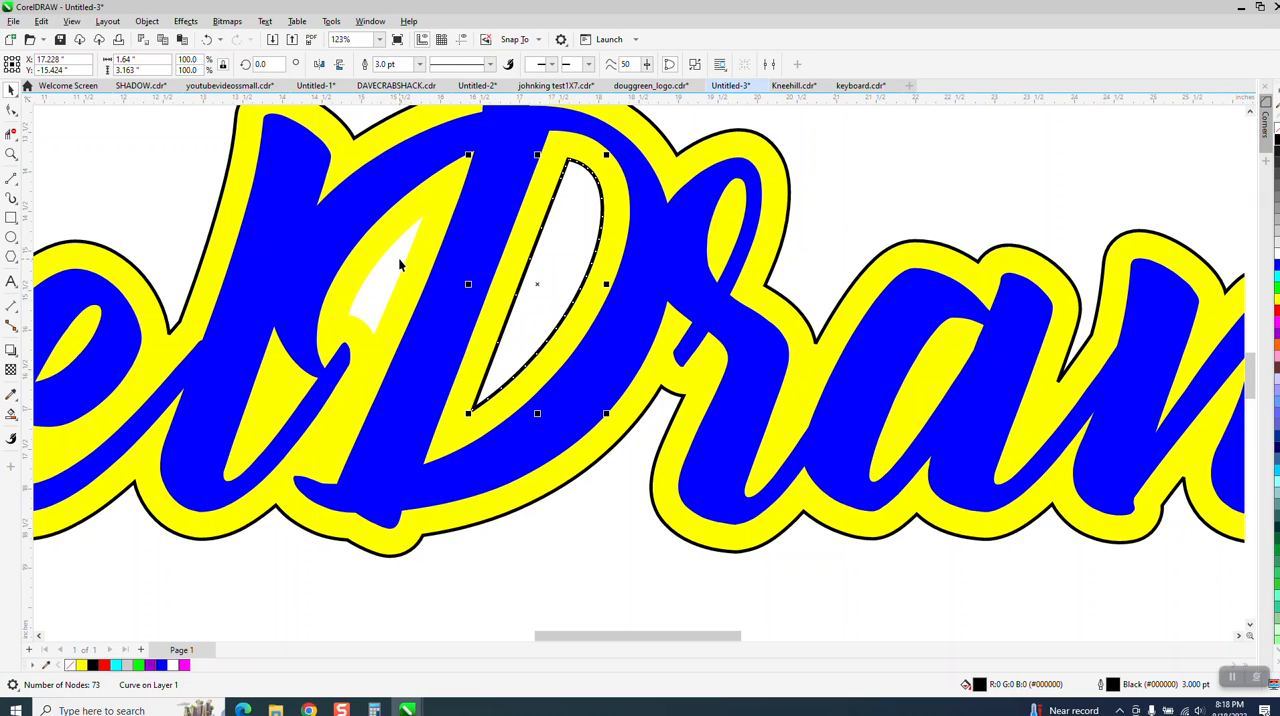
Step: Smart Fill the small white opening between the l and the D's stem, and undo the fill
left_click(11, 413)
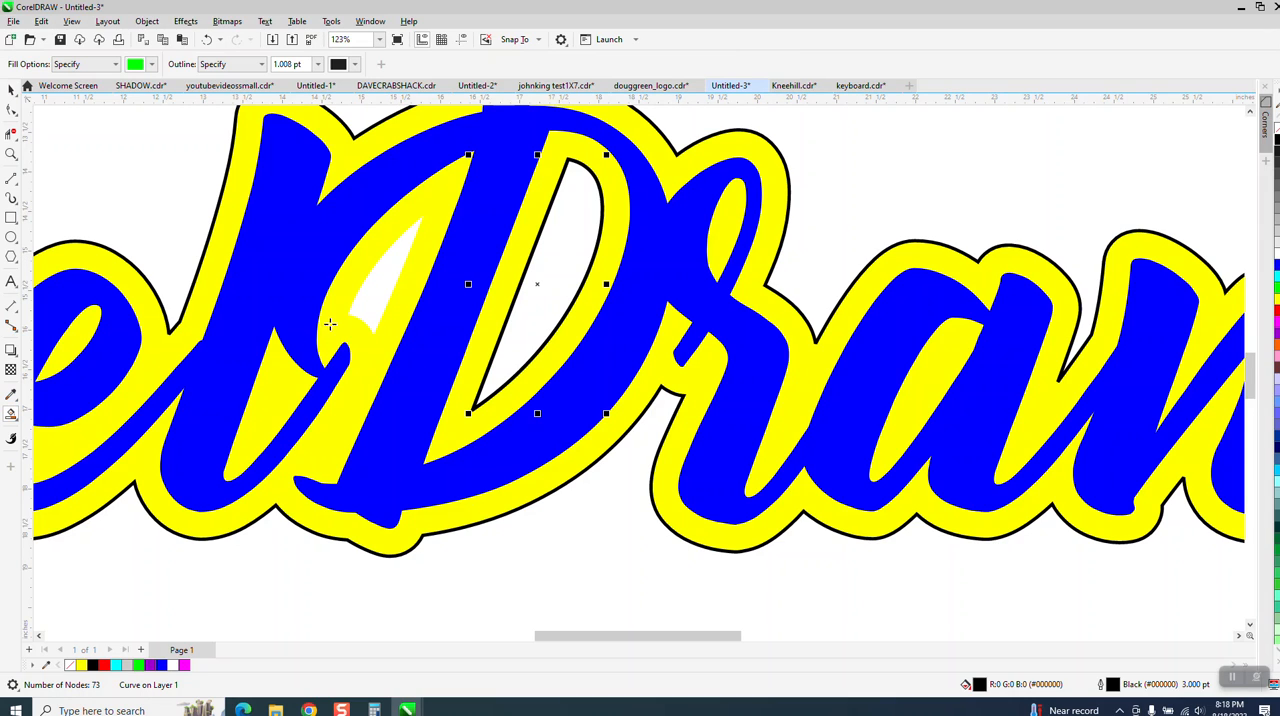
left_click(361, 299)
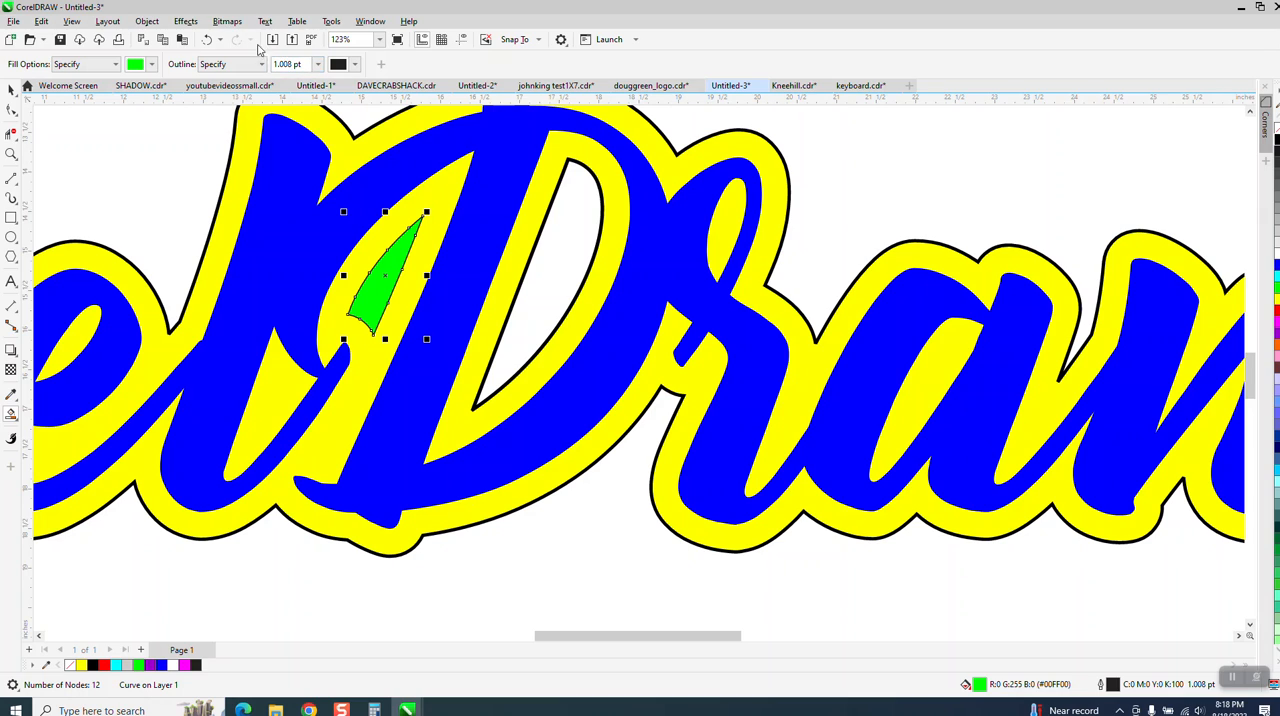
left_click(280, 64)
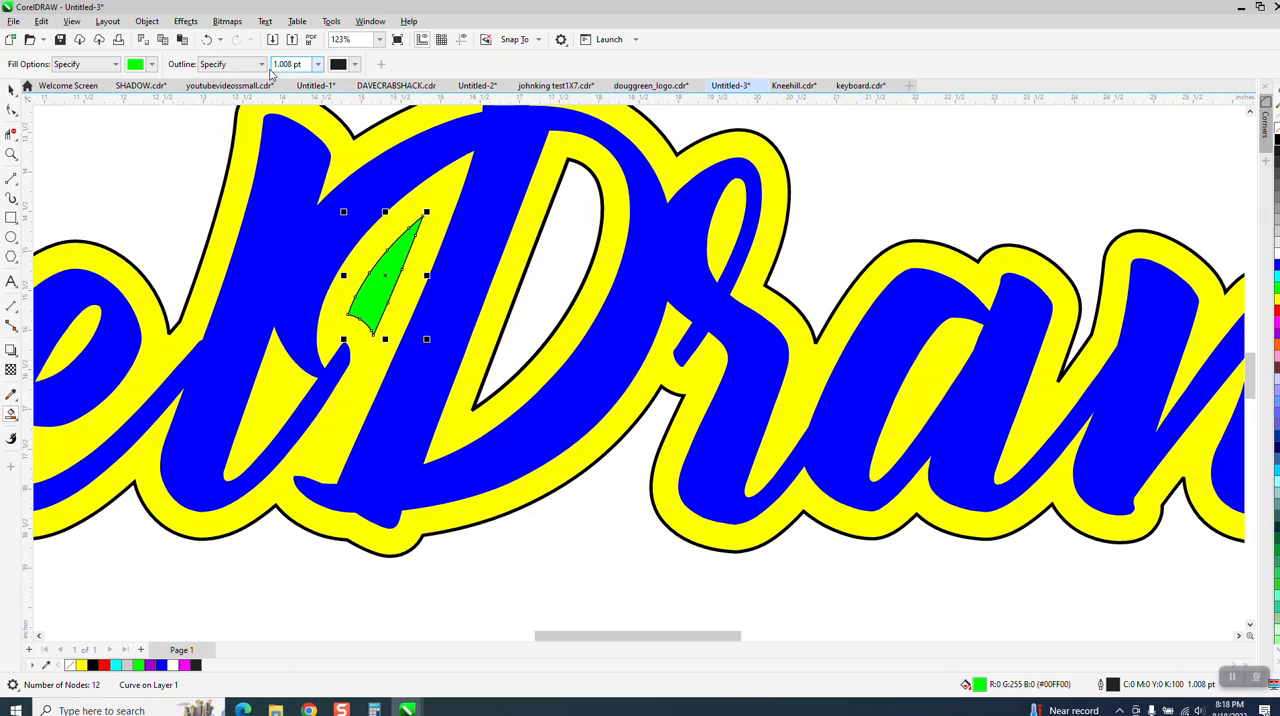
left_click(205, 40)
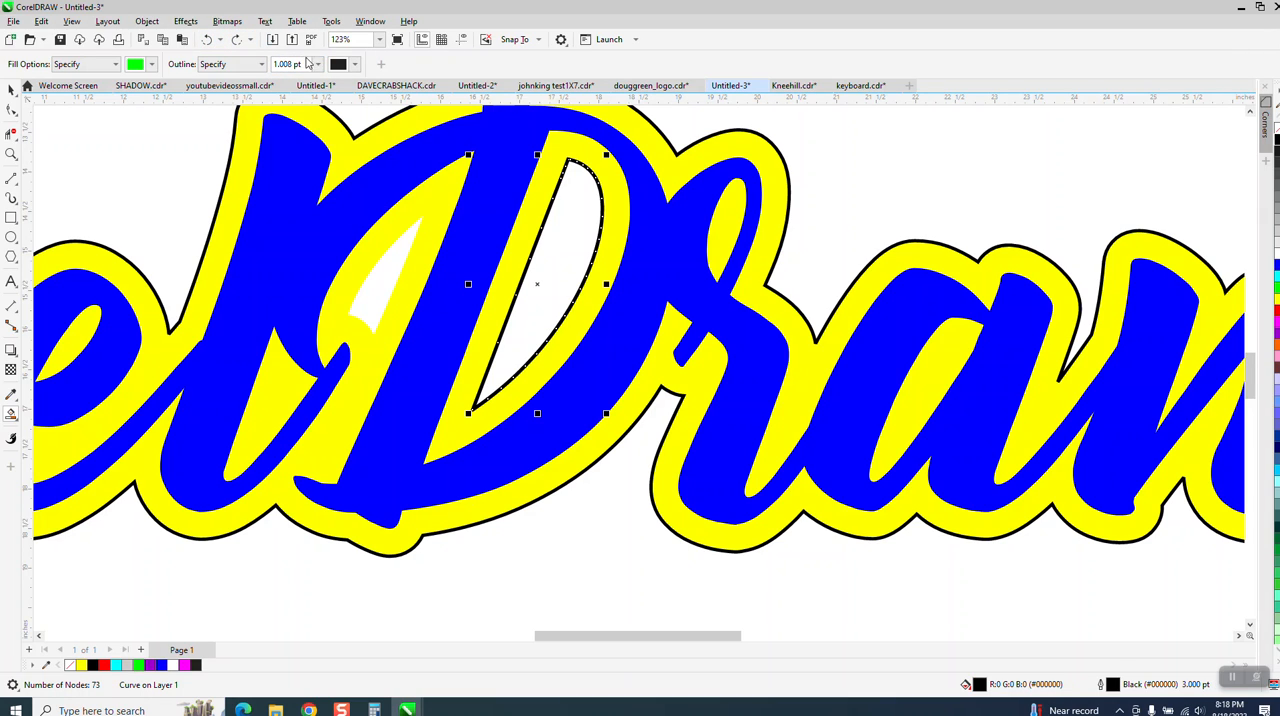
Step: Smart Fill the small opening beside the D's stem using No Outline, and replace its green fill with a black outline
left_click(261, 64)
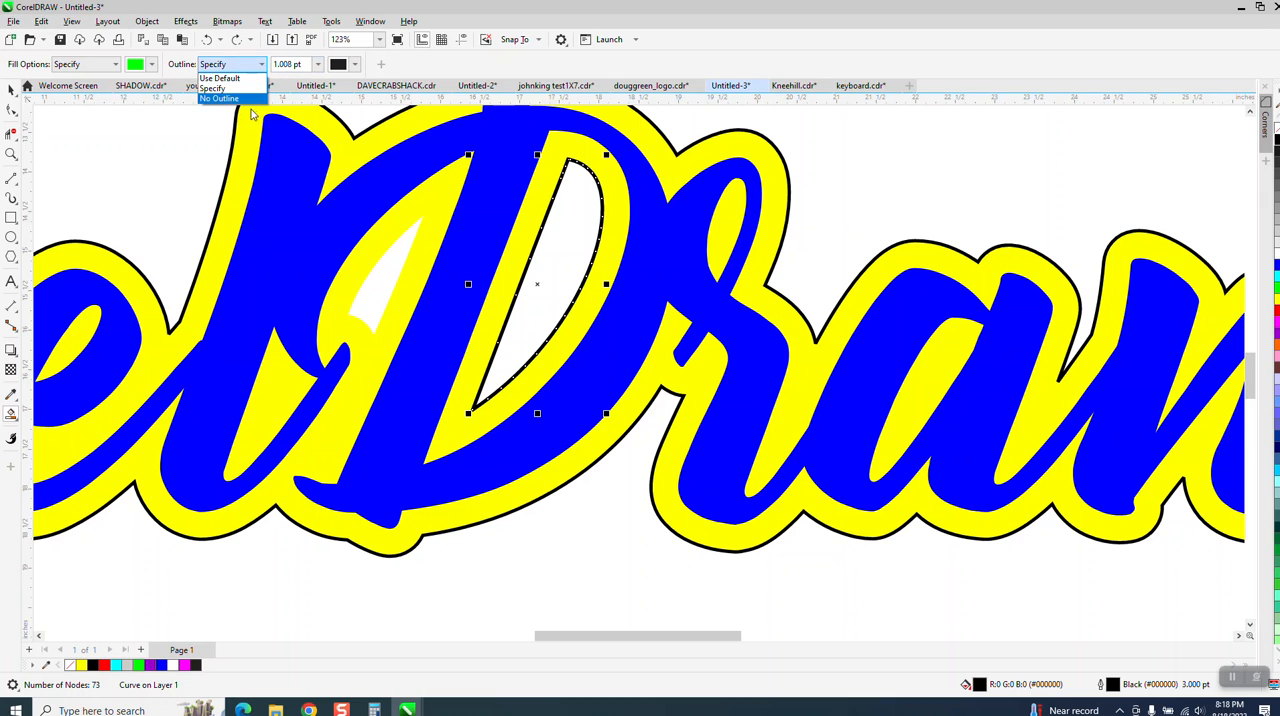
left_click(238, 99)
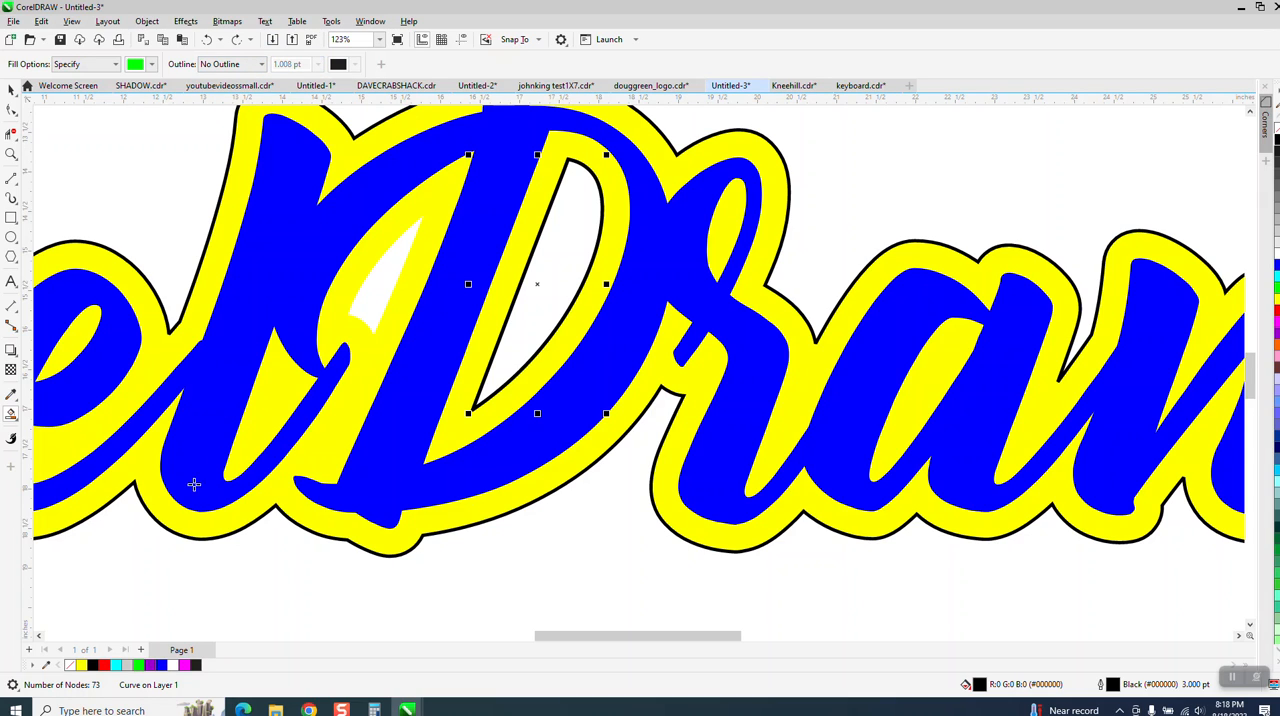
left_click(387, 293)
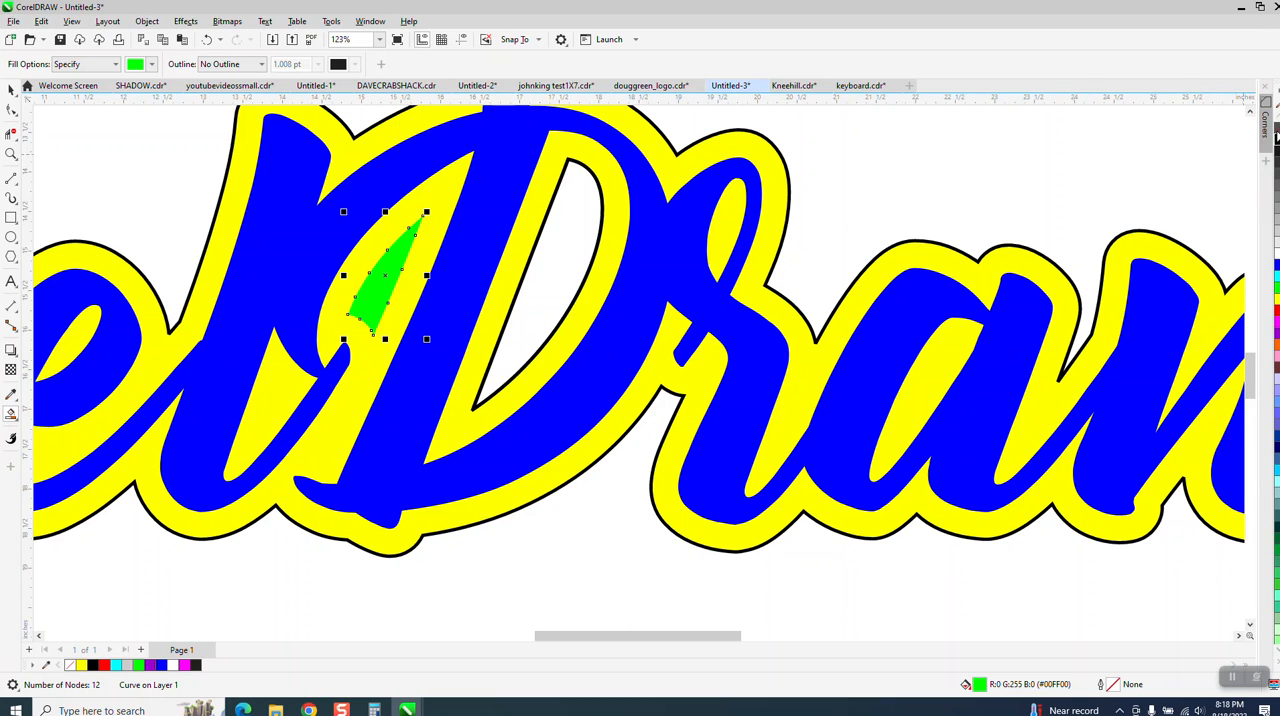
left_click(1275, 133)
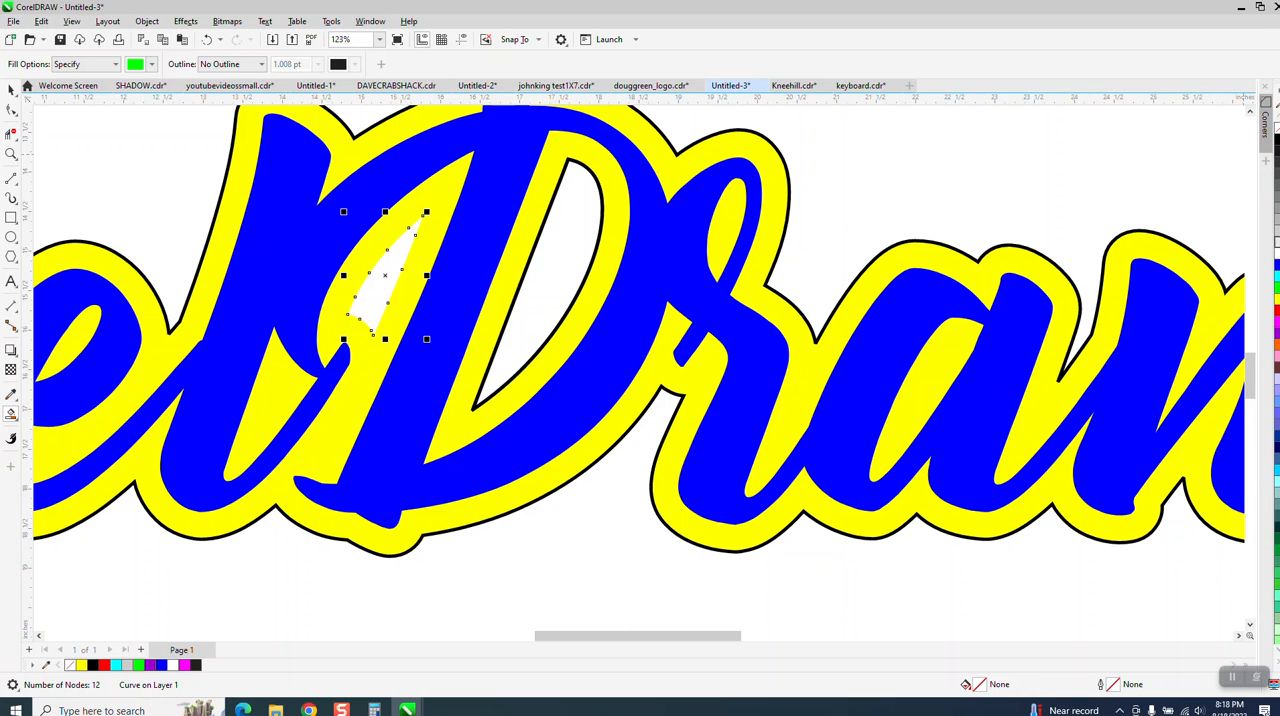
right_click(1275, 143)
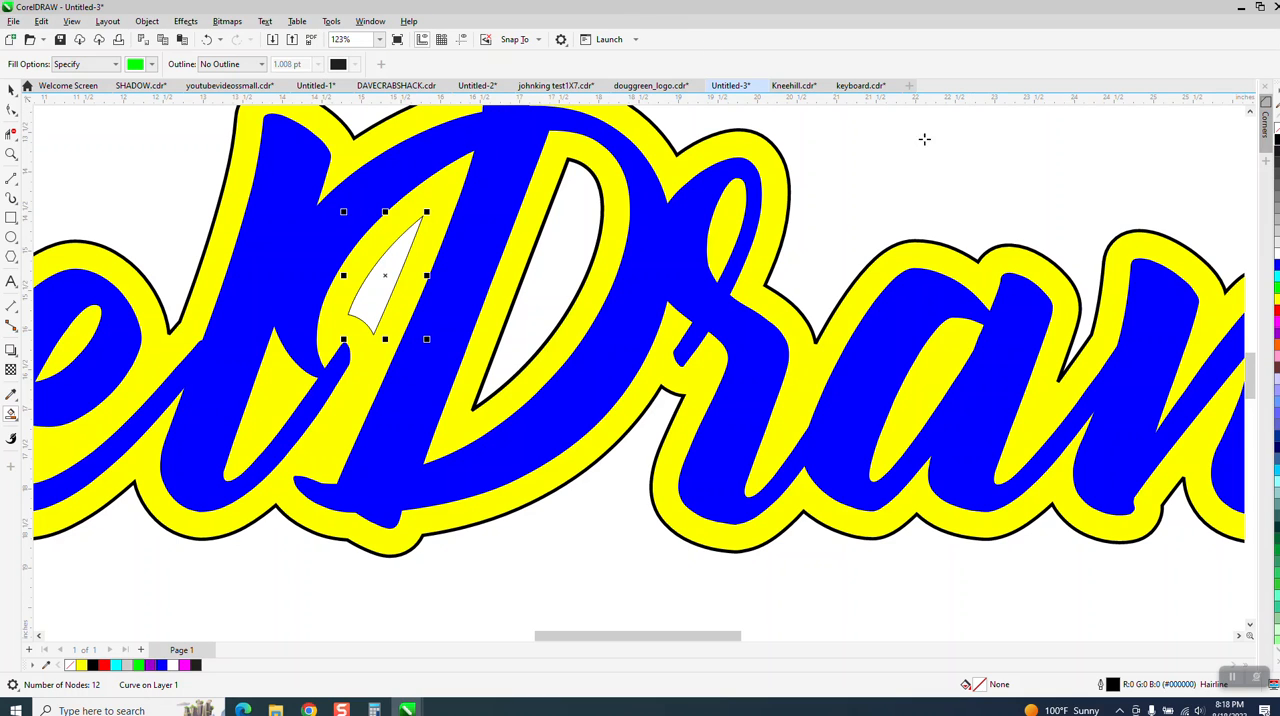
Step: Select the small opening's curve beside the D's stem and set its outline width to 3.0 pt
left_click(11, 89)
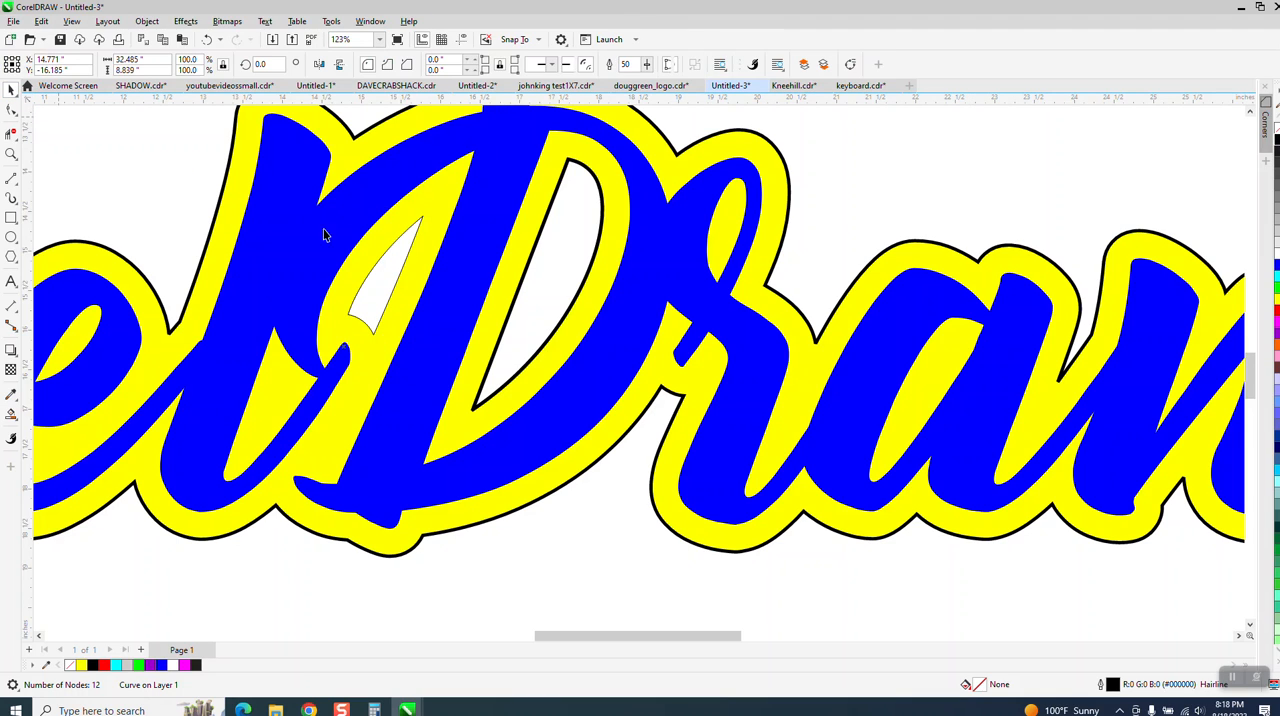
left_click(388, 261)
left_click(390, 258)
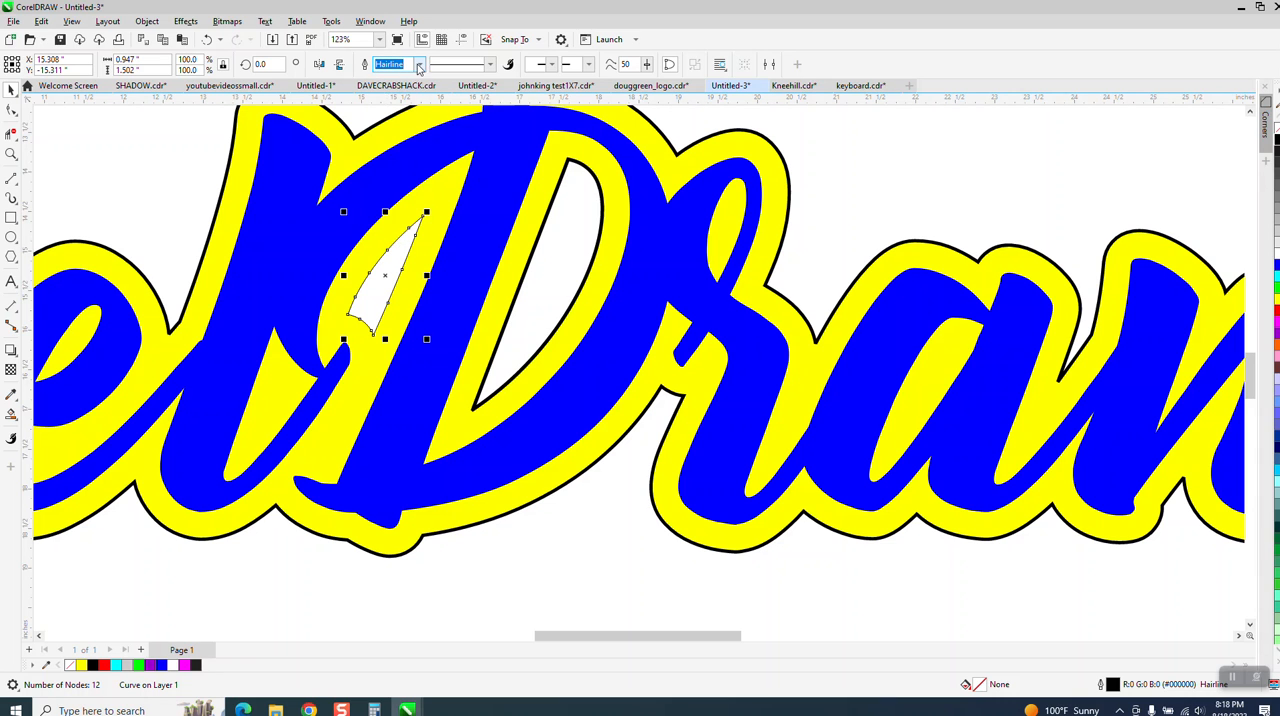
left_click(419, 64)
left_click(386, 150)
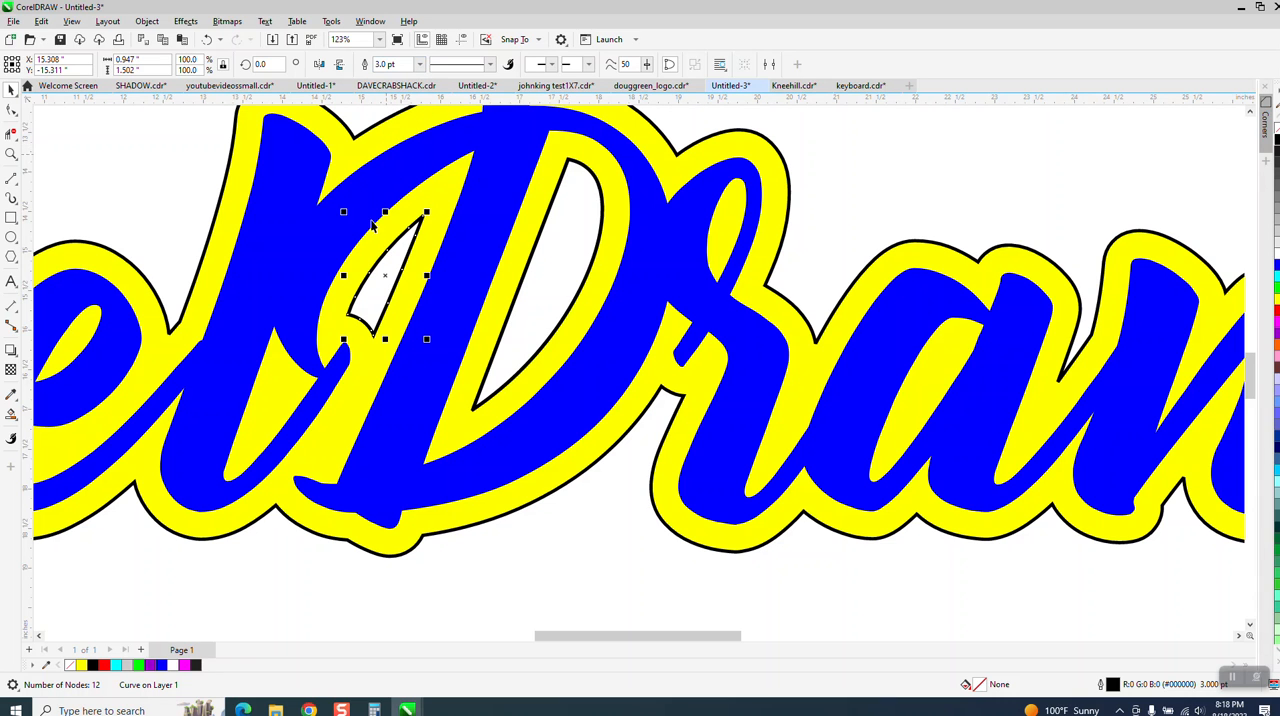
Step: Move the red-outlined rectangle about 9 inches down, clear of the text, and fill it with cyan
scroll(374, 226, "down", 2)
left_click(274, 174)
scroll(842, 327, "down", 1)
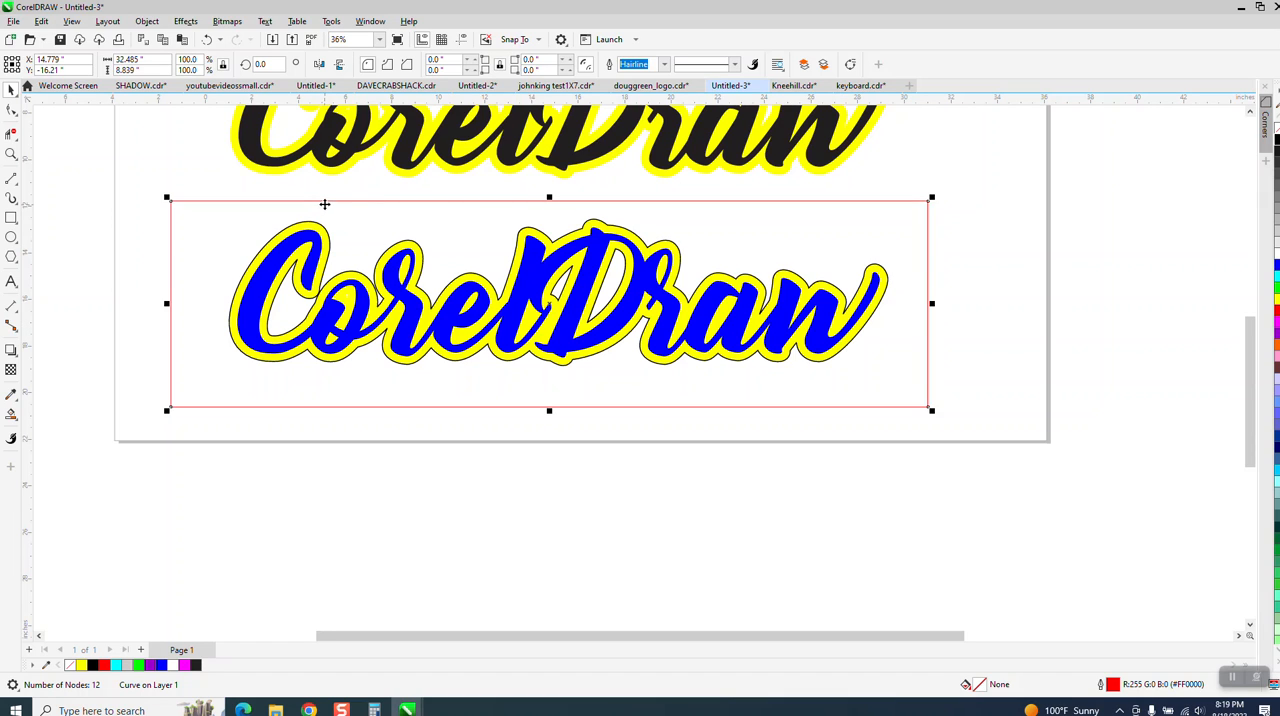
left_click_drag(324, 204, 345, 409)
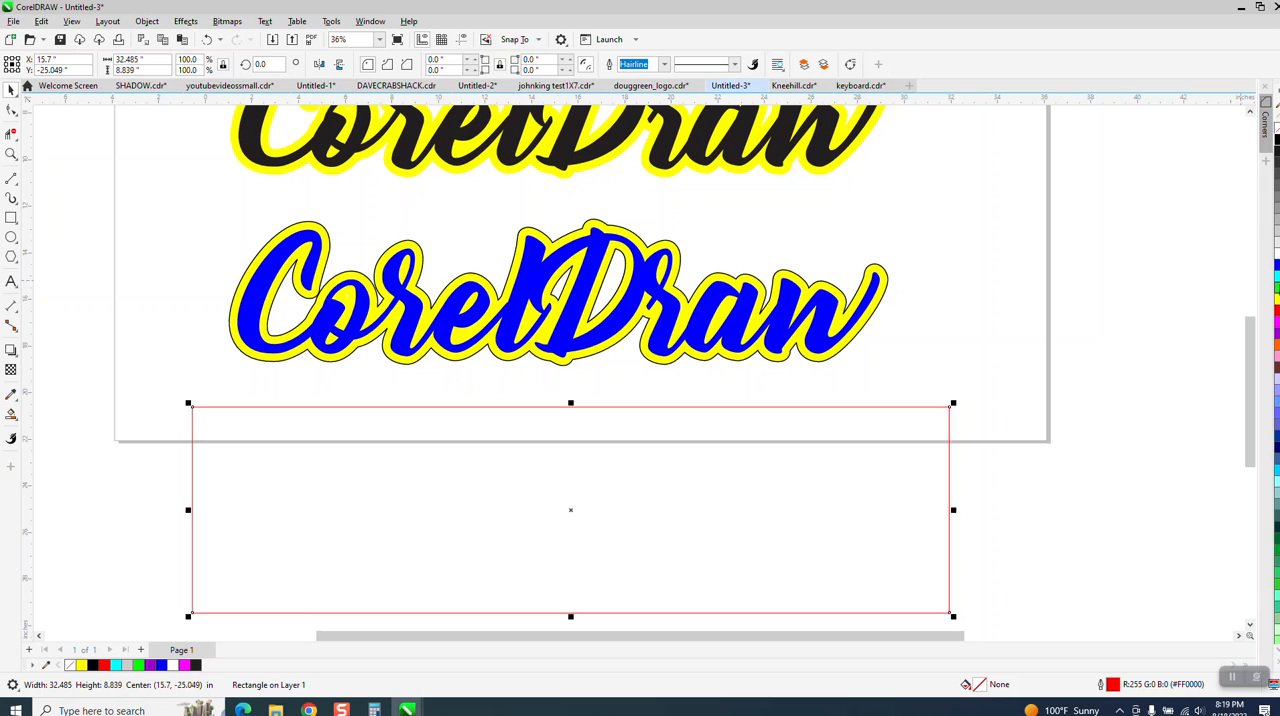
left_click(1276, 276)
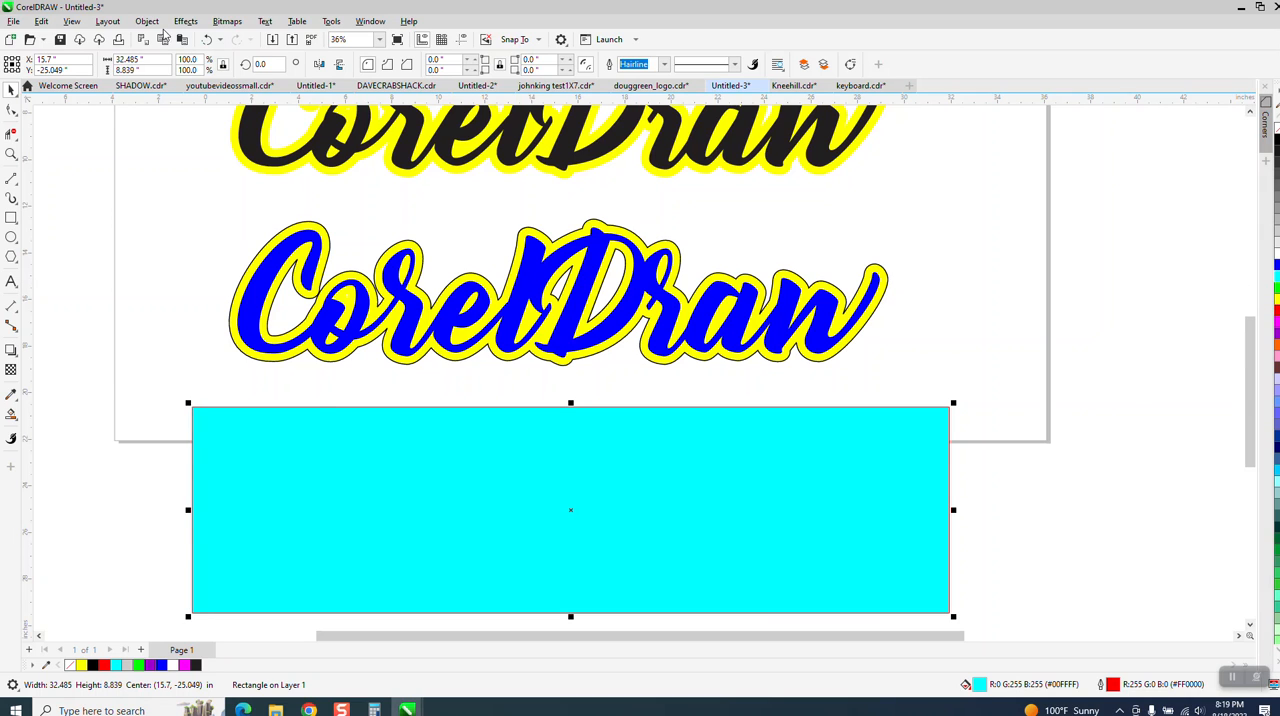
Step: Send the cyan rectangle to the back of the page and move it up behind the blue and yellow text
left_click(149, 21)
mouse_move(190, 249)
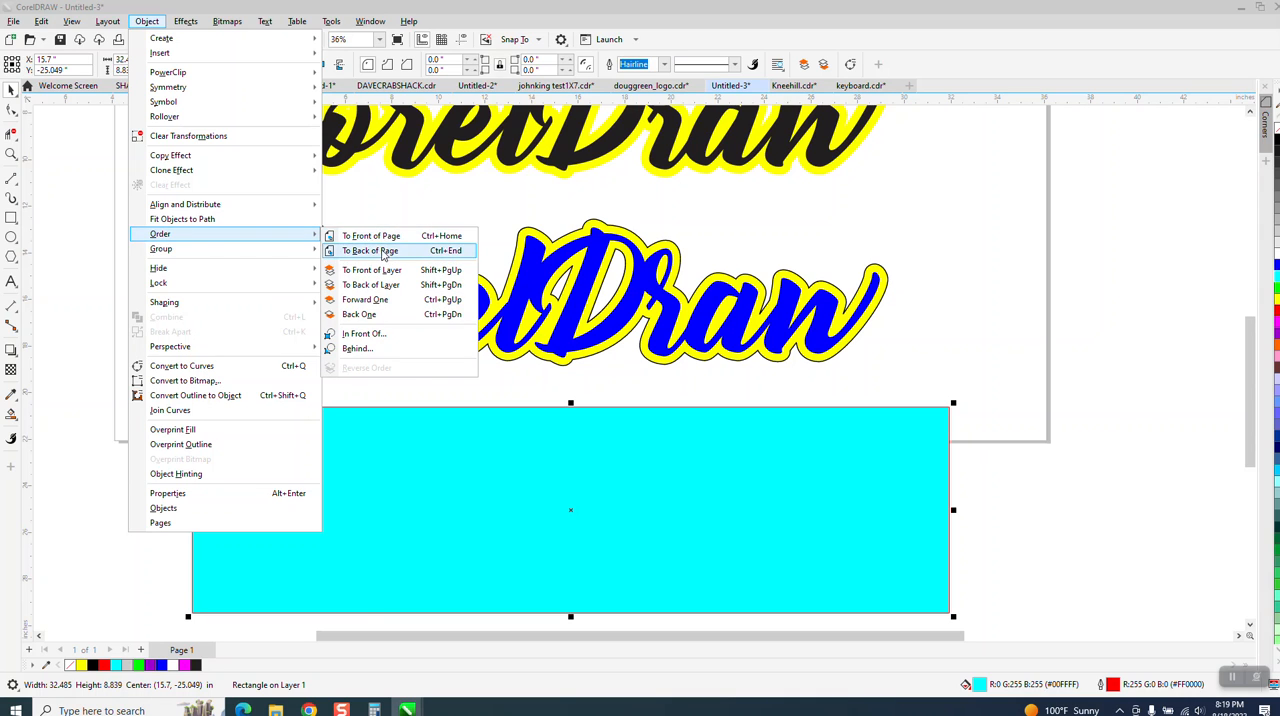
left_click(384, 256)
left_click_drag(666, 486, 656, 278)
left_click(11, 153)
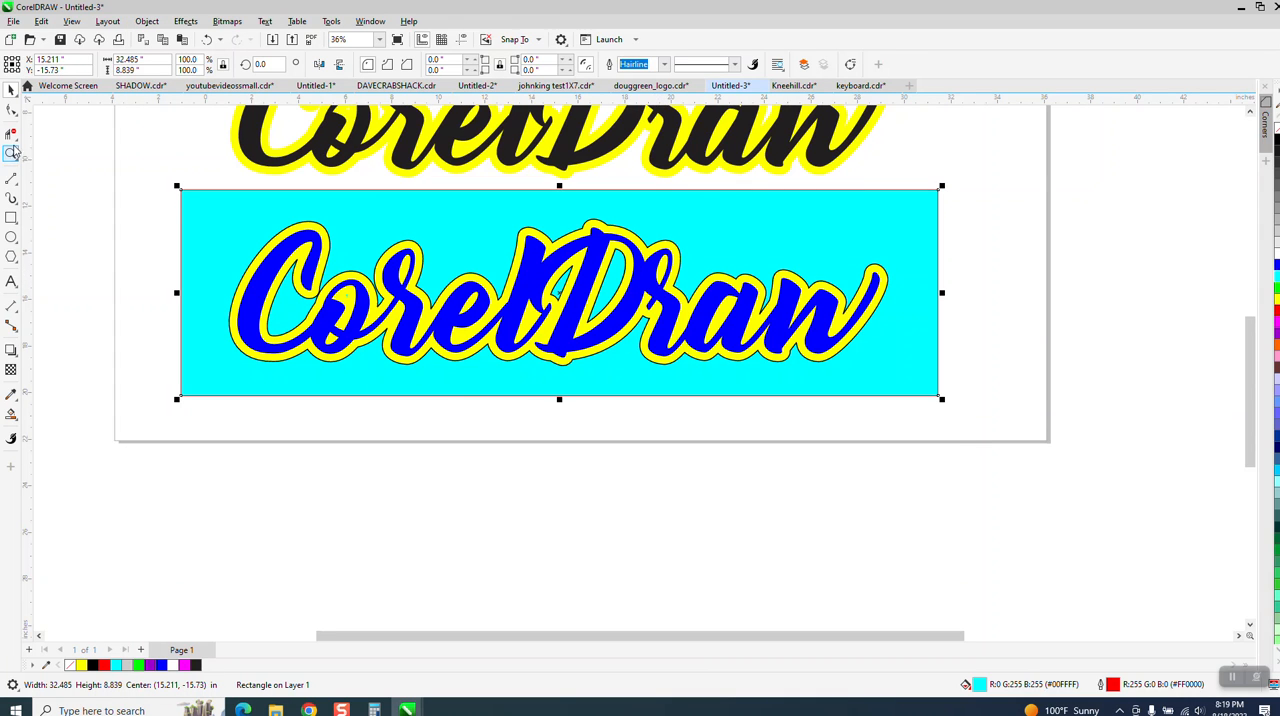
left_click_drag(167, 181, 1091, 458)
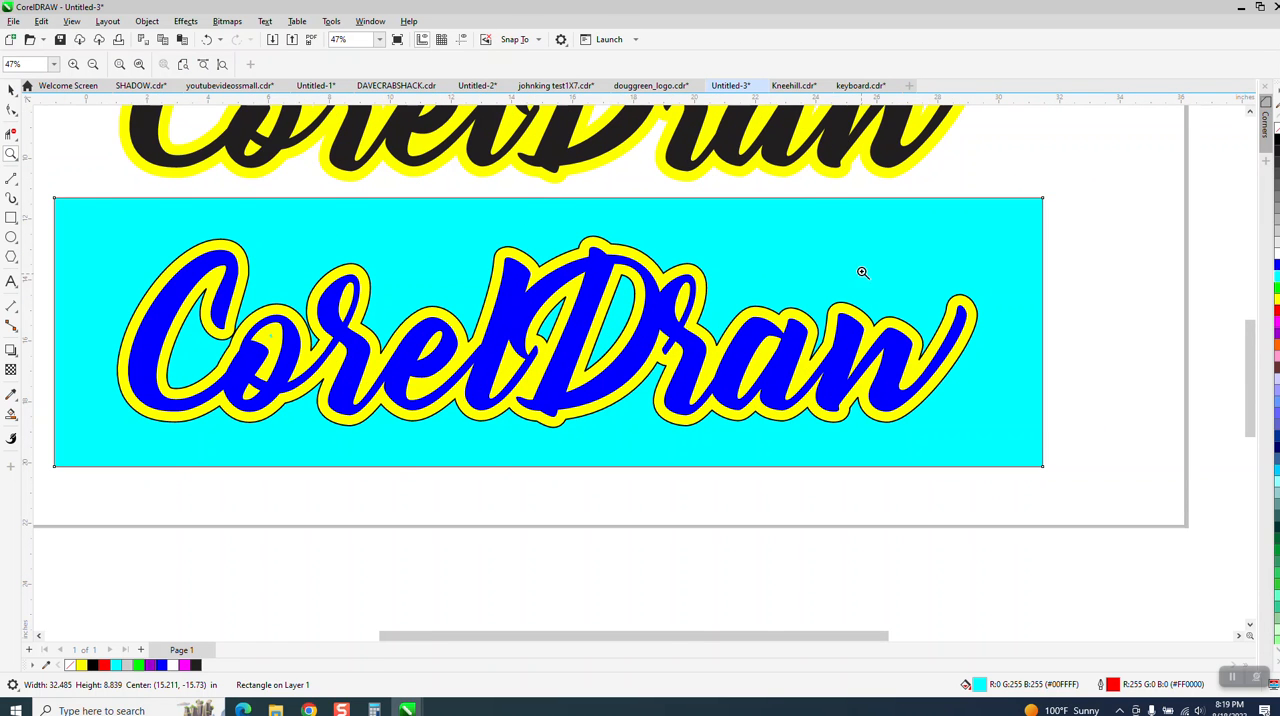
left_click_drag(863, 272, 1127, 442)
scroll(989, 387, "down", 2)
scroll(989, 387, "down", 3)
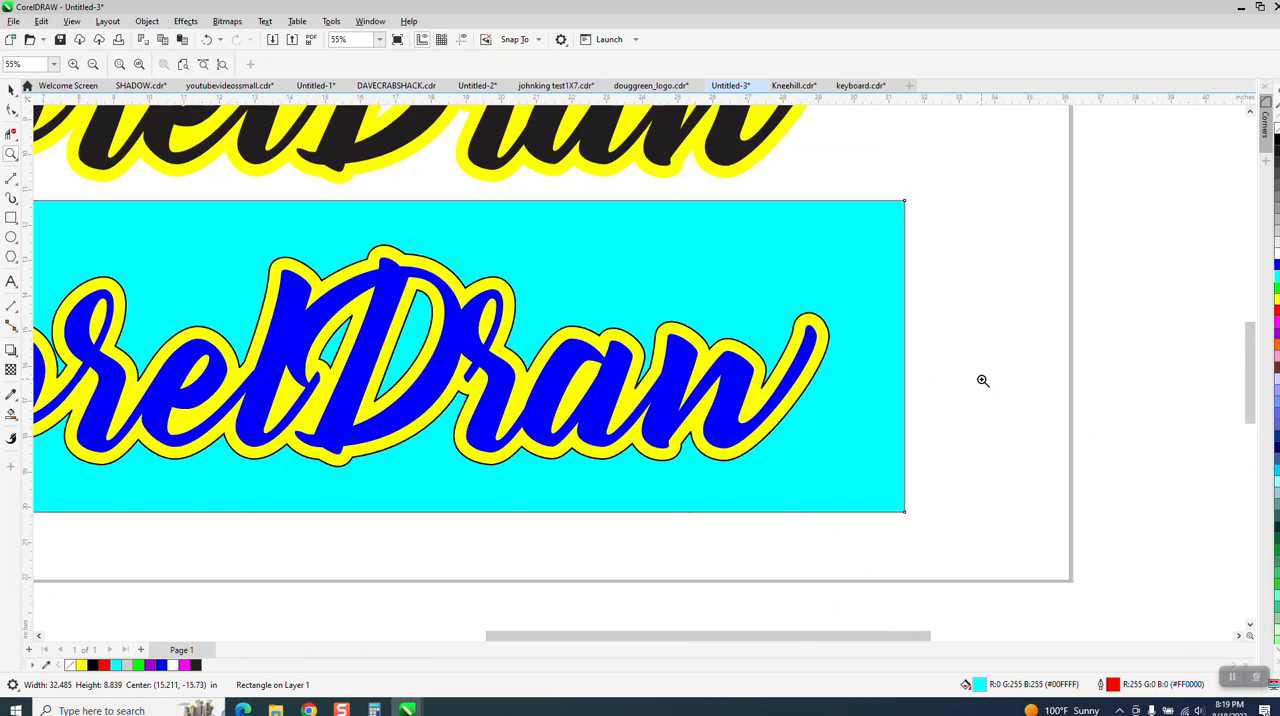